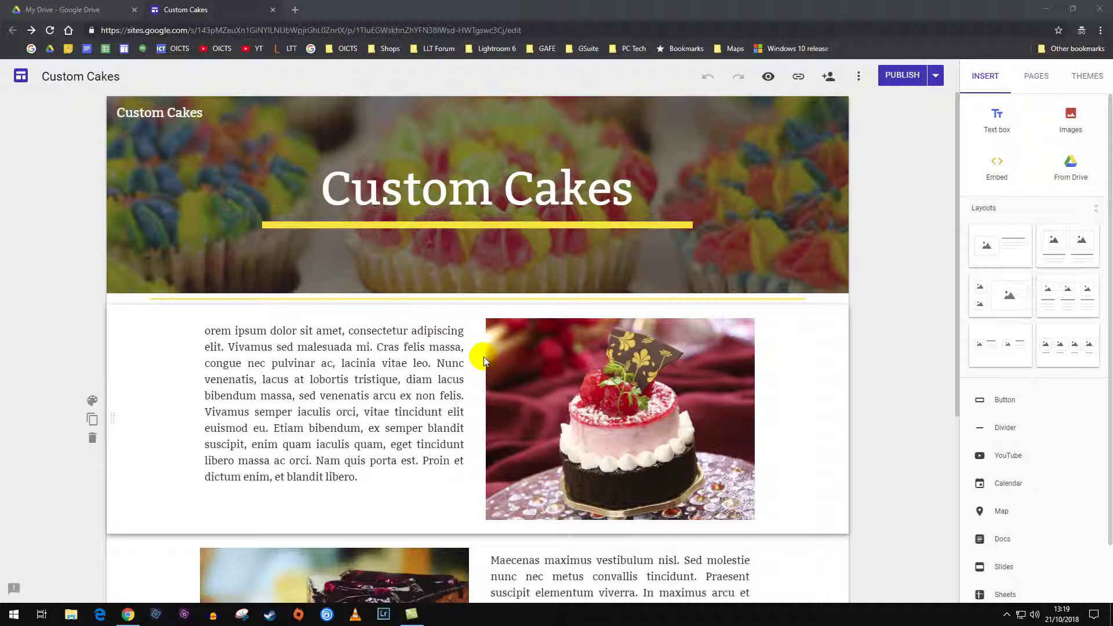
# Step: In My Drive, open the New menu and its More submenu to show Google Forms
pyautogui.click(46, 10)
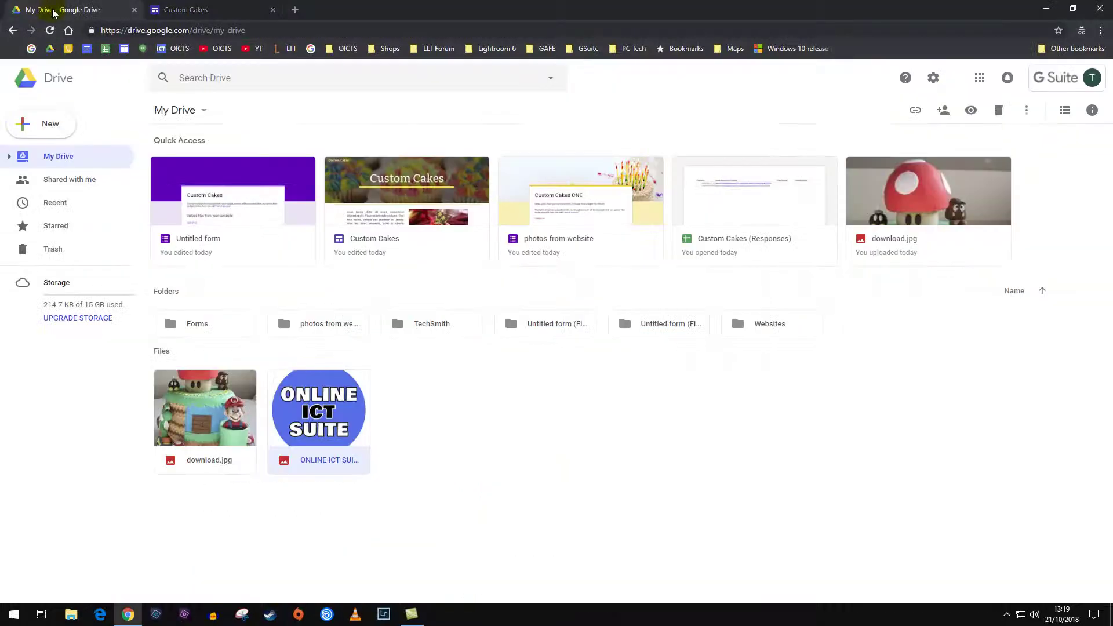
pyautogui.click(52, 133)
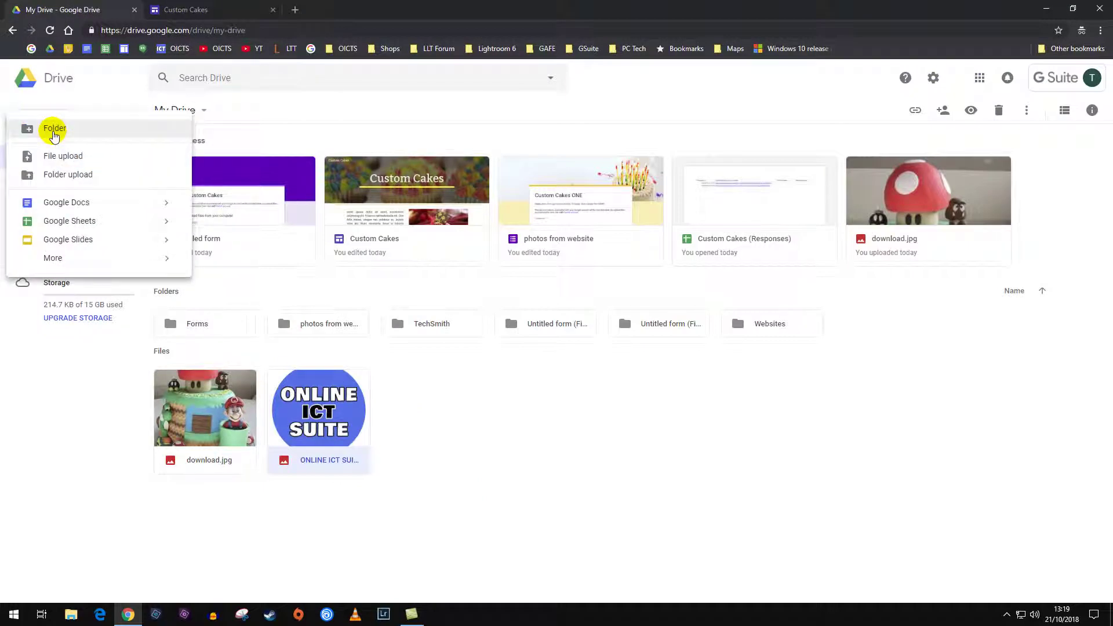
pyautogui.moveTo(56, 258)
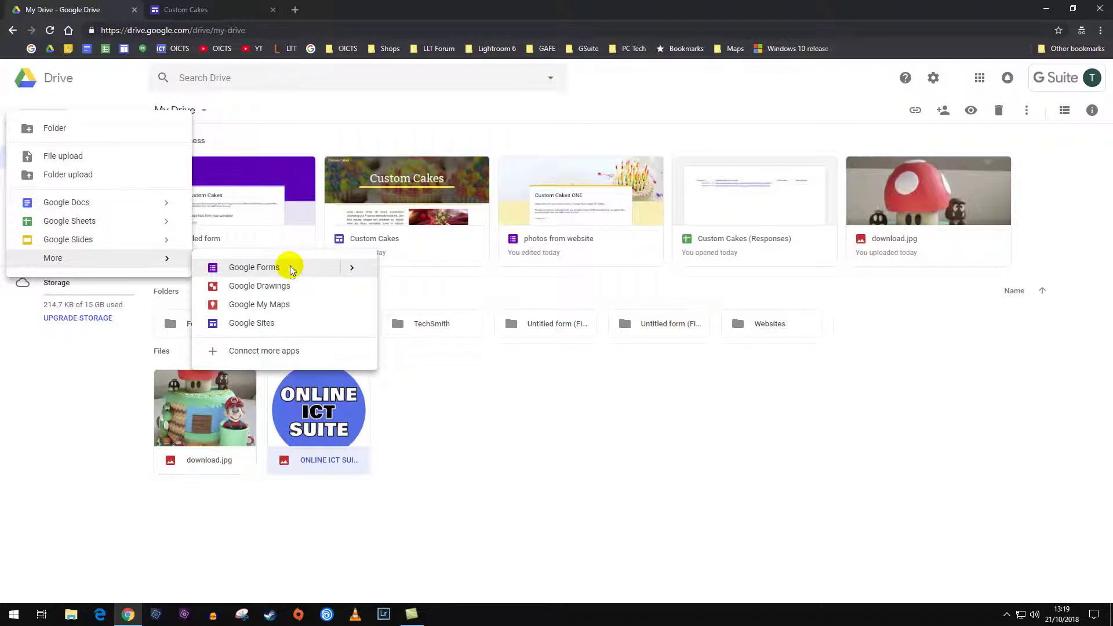
# Step: Start a blank form, paste 'Custom Cakes' as its title and type 'upload your files' as question one
pyautogui.click(255, 268)
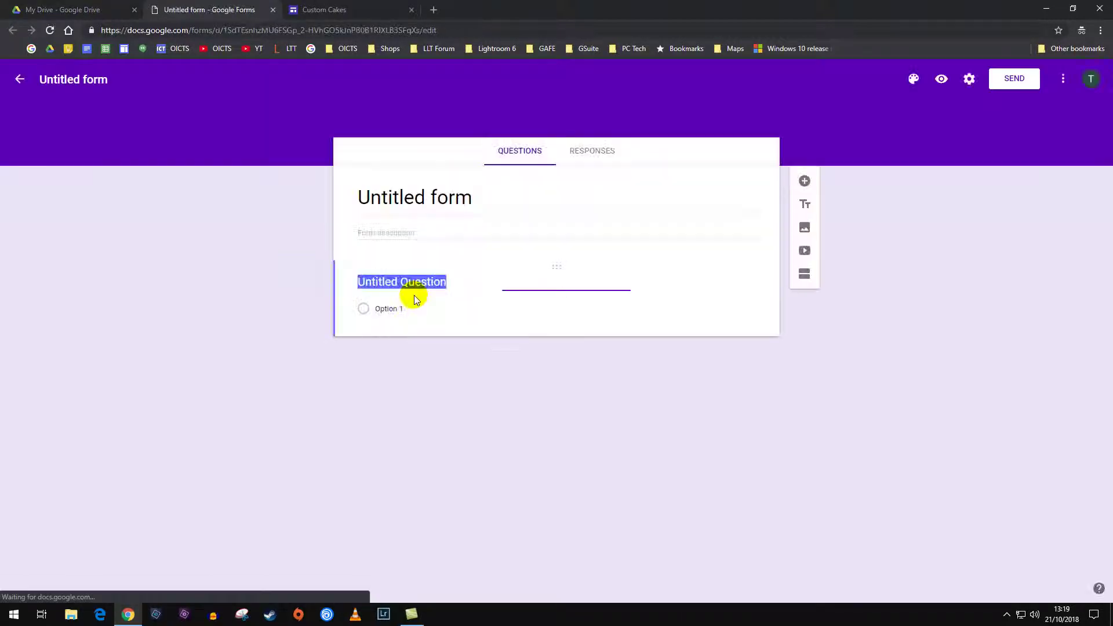
pyautogui.click(387, 198)
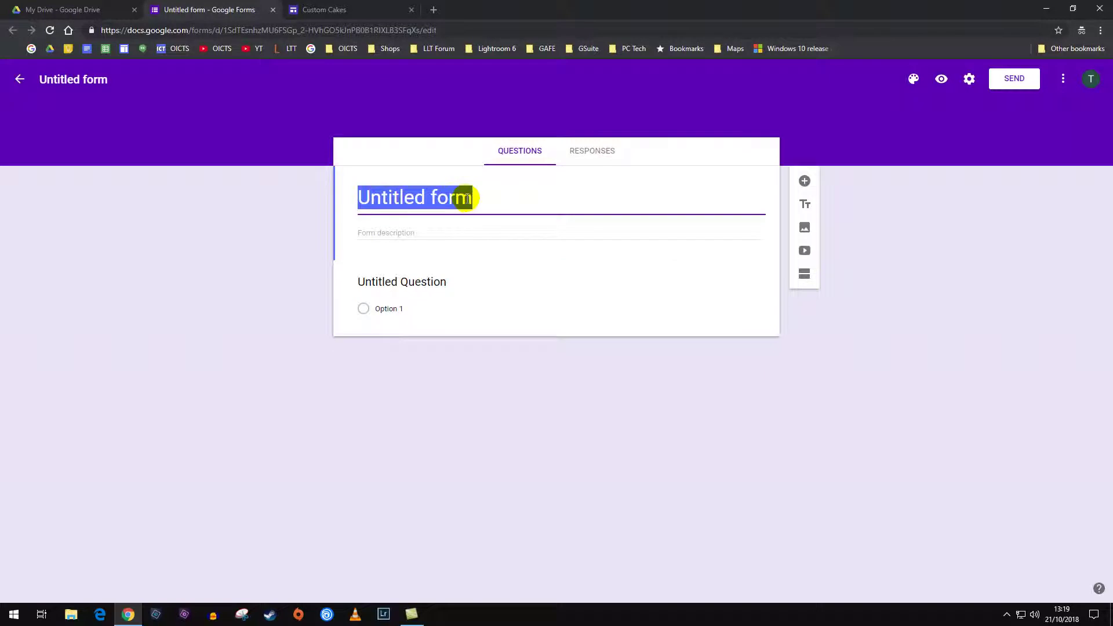
pyautogui.write('Custom Cakes')
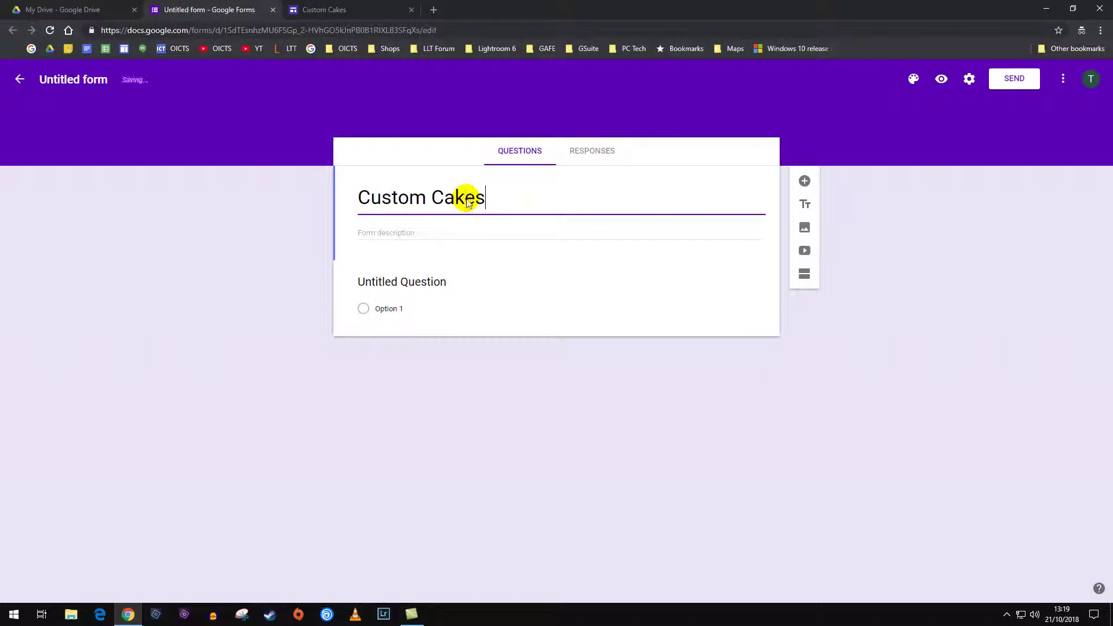
pyautogui.click(443, 283)
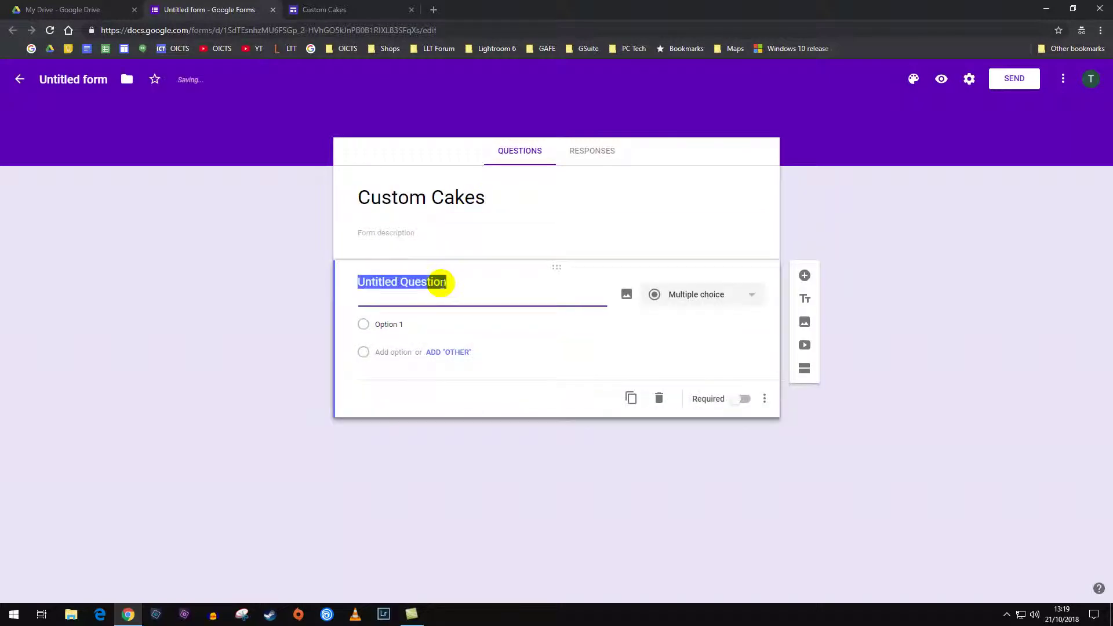
pyautogui.write('uplo')
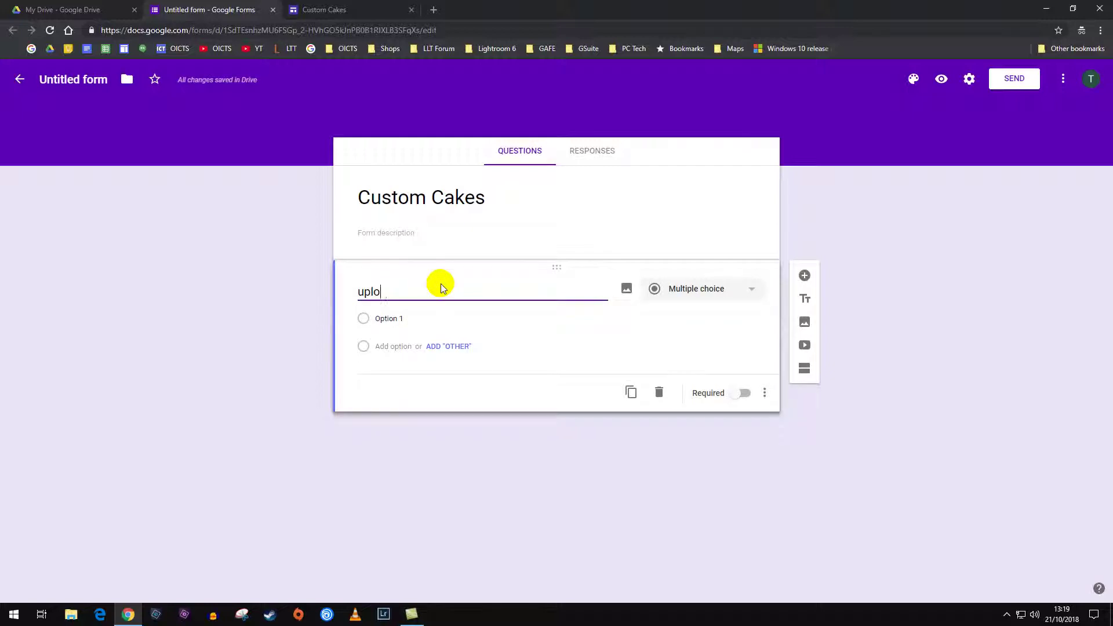
pyautogui.write('ad your files')
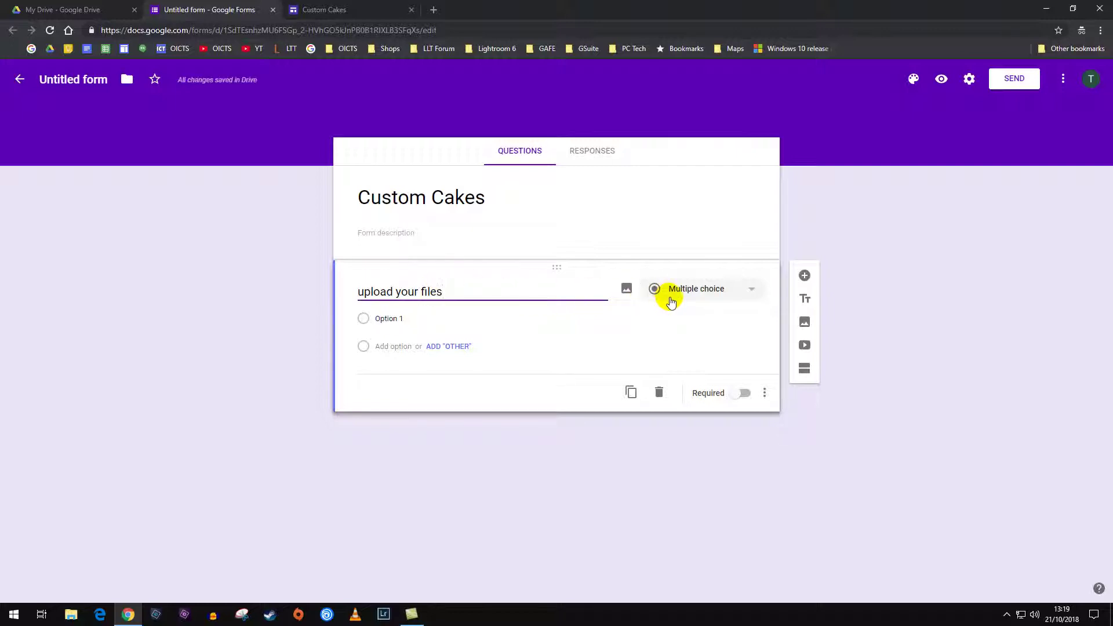
# Step: Change the question type to File upload and accept that uploads are stored in Drive
pyautogui.click(670, 301)
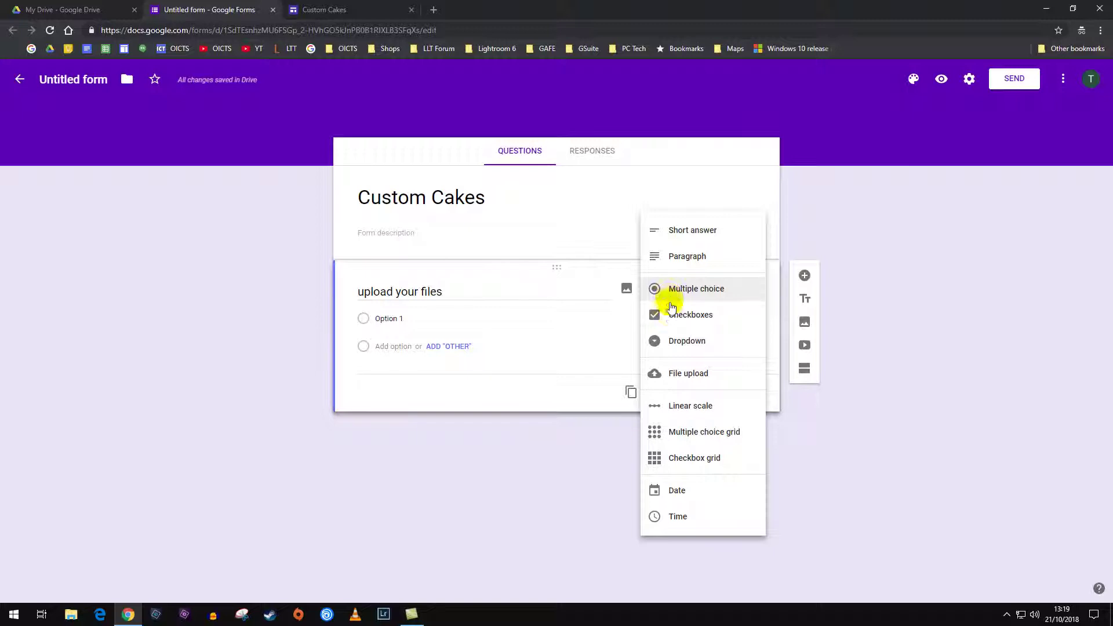
pyautogui.click(720, 377)
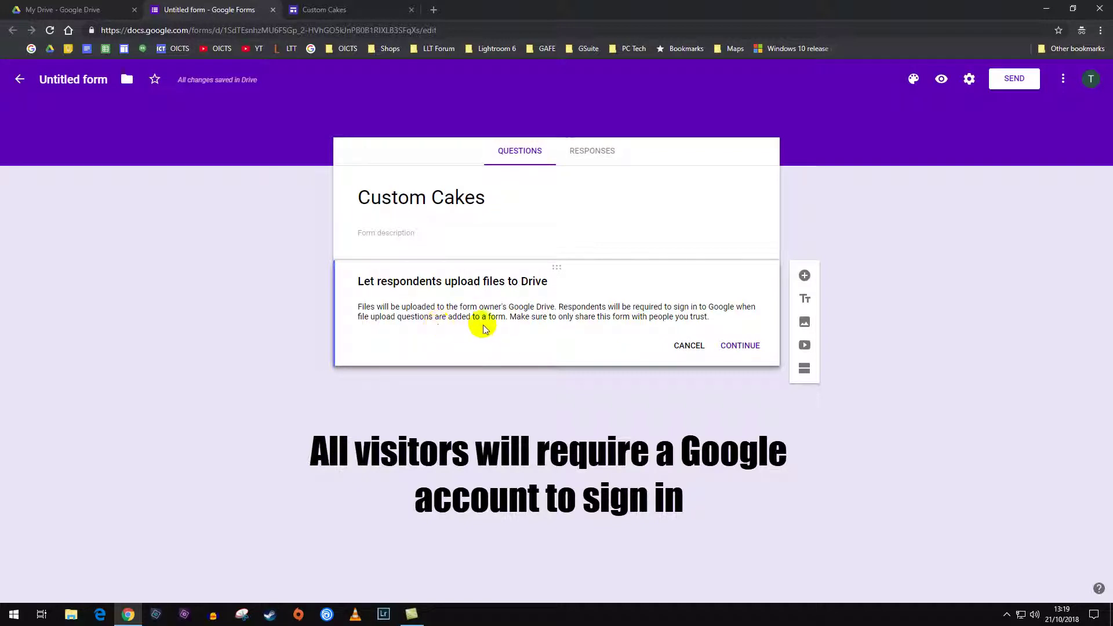
pyautogui.click(728, 348)
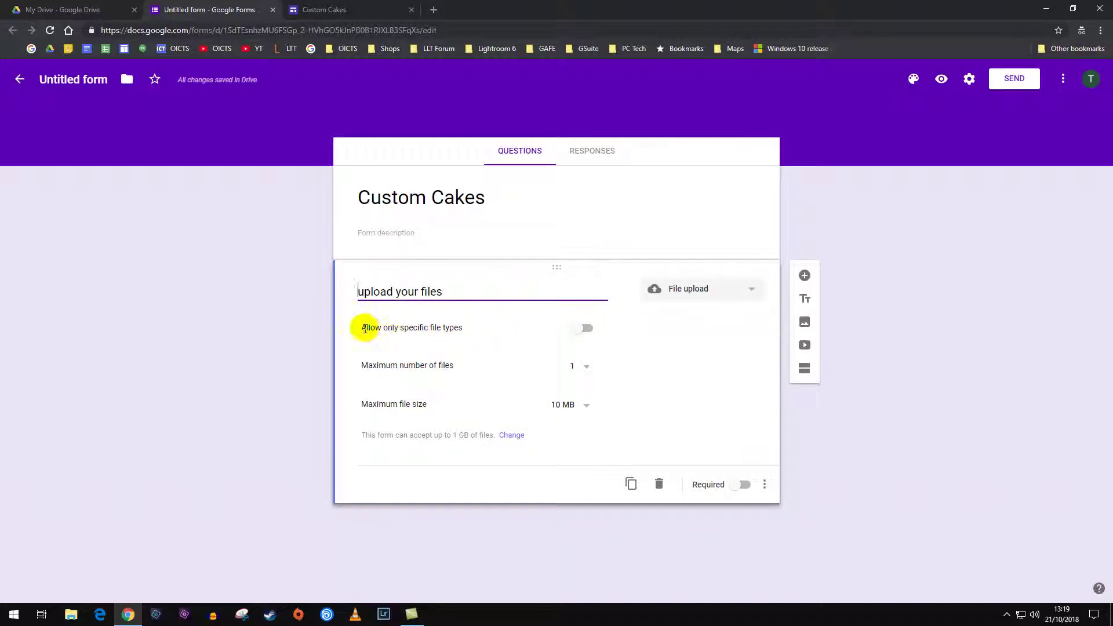
# Step: Restrict uploads to Image files, allowing at most 10 files of up to 100 MB each
pyautogui.moveTo(367, 328); pyautogui.dragTo(534, 333)
pyautogui.click(506, 329)
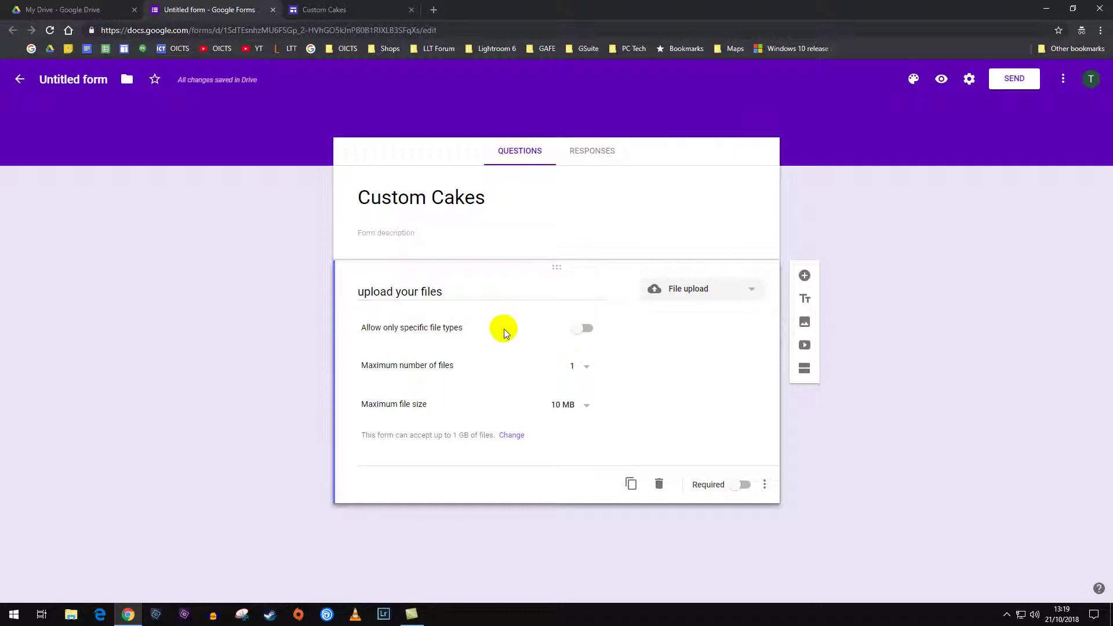
pyautogui.click(585, 329)
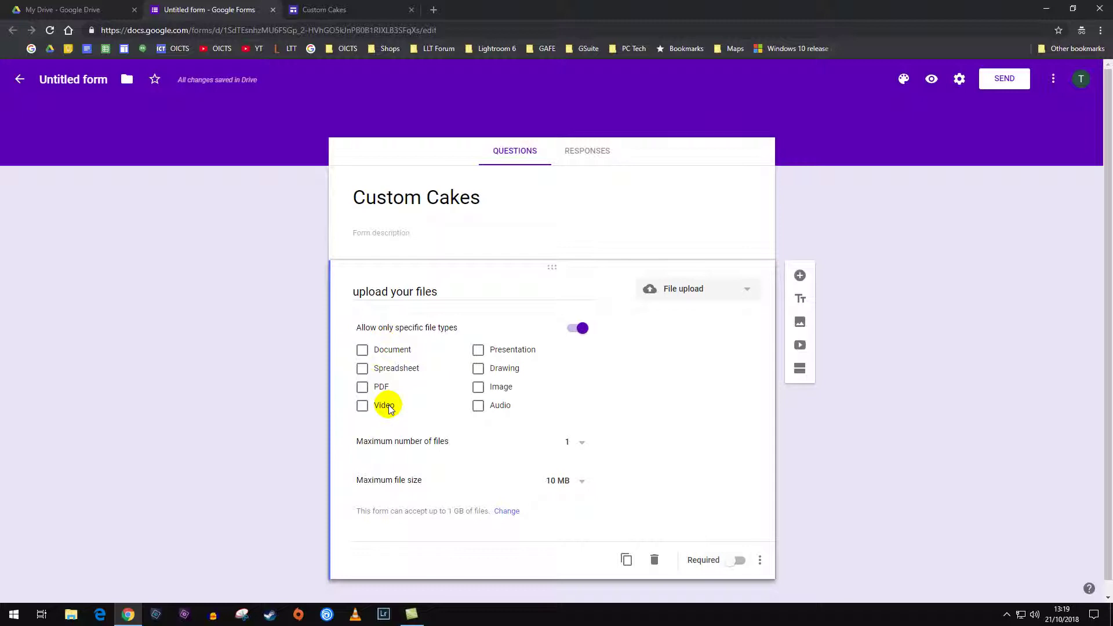
pyautogui.click(477, 394)
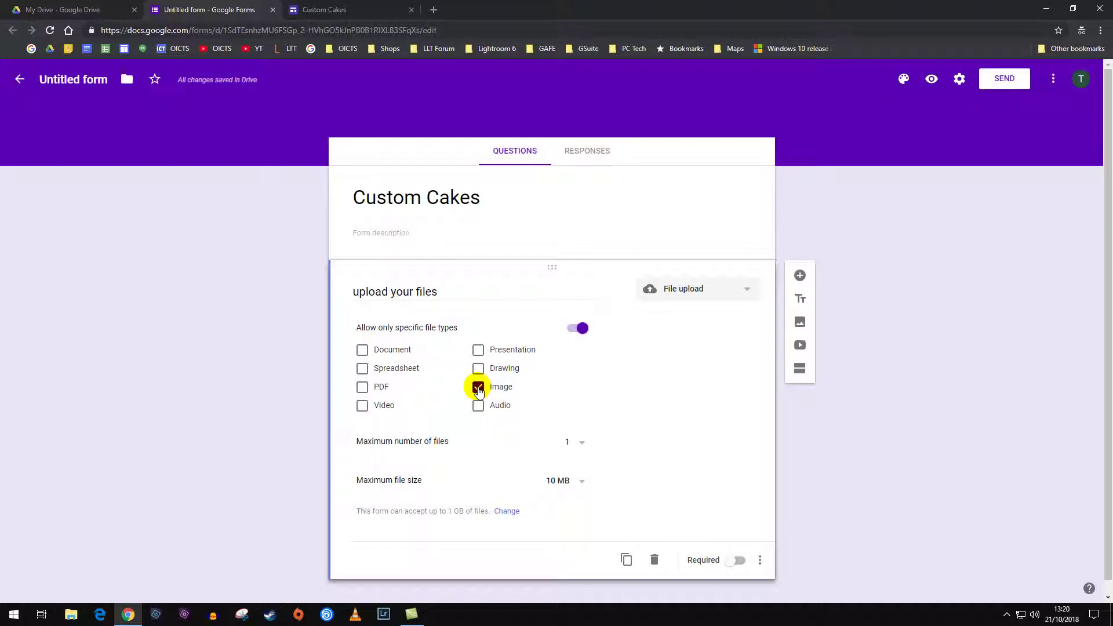
pyautogui.scroll(-1, 478, 393)
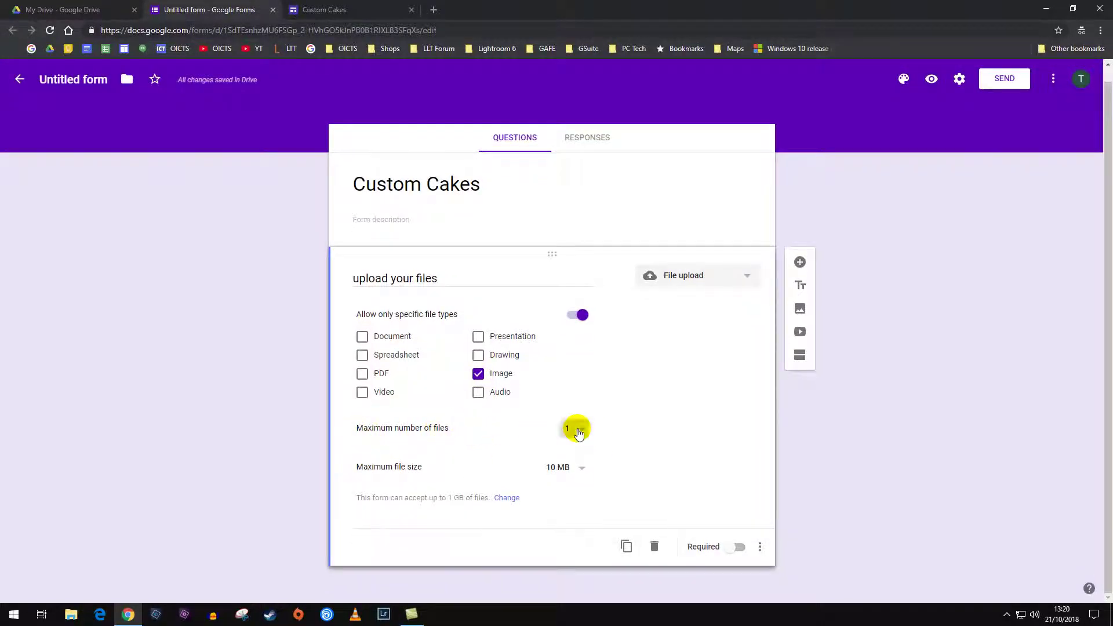
pyautogui.click(579, 434)
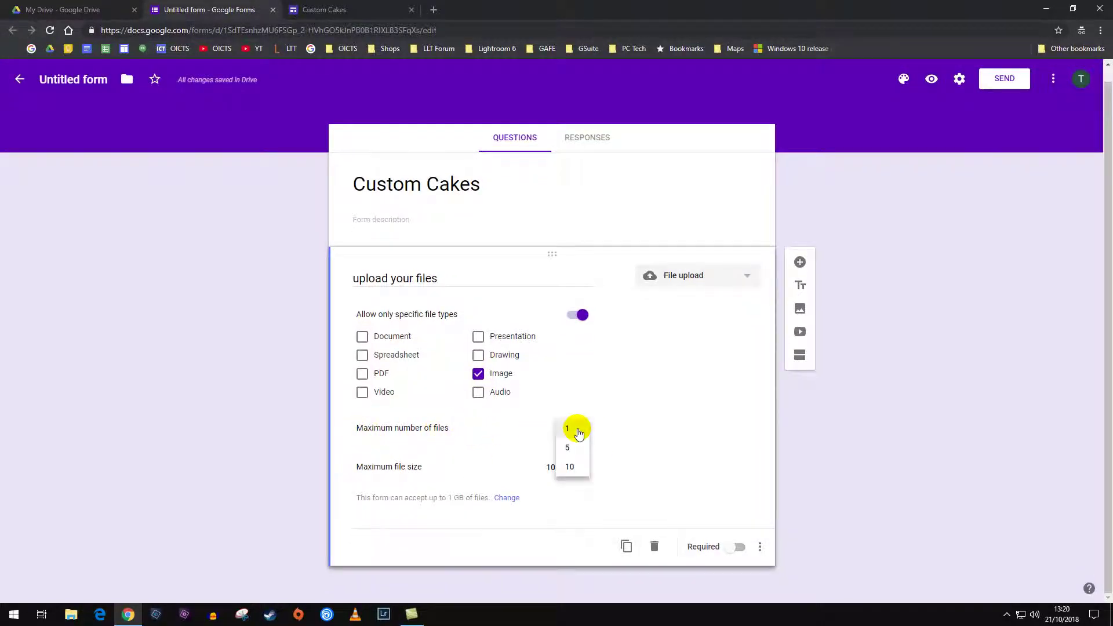
pyautogui.click(570, 469)
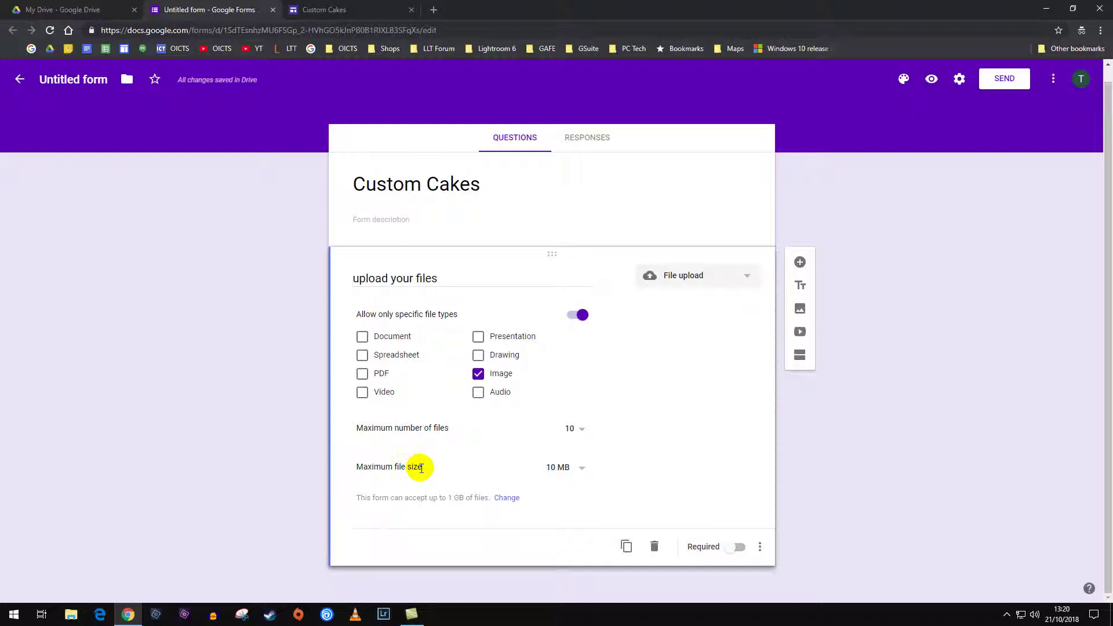
pyautogui.click(579, 470)
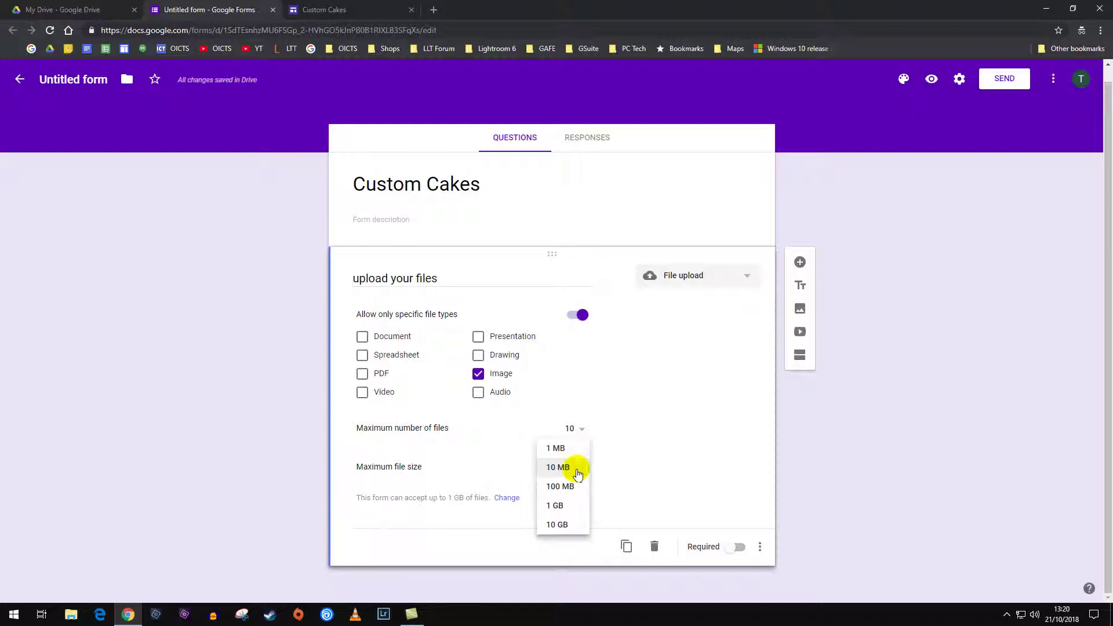
pyautogui.click(566, 487)
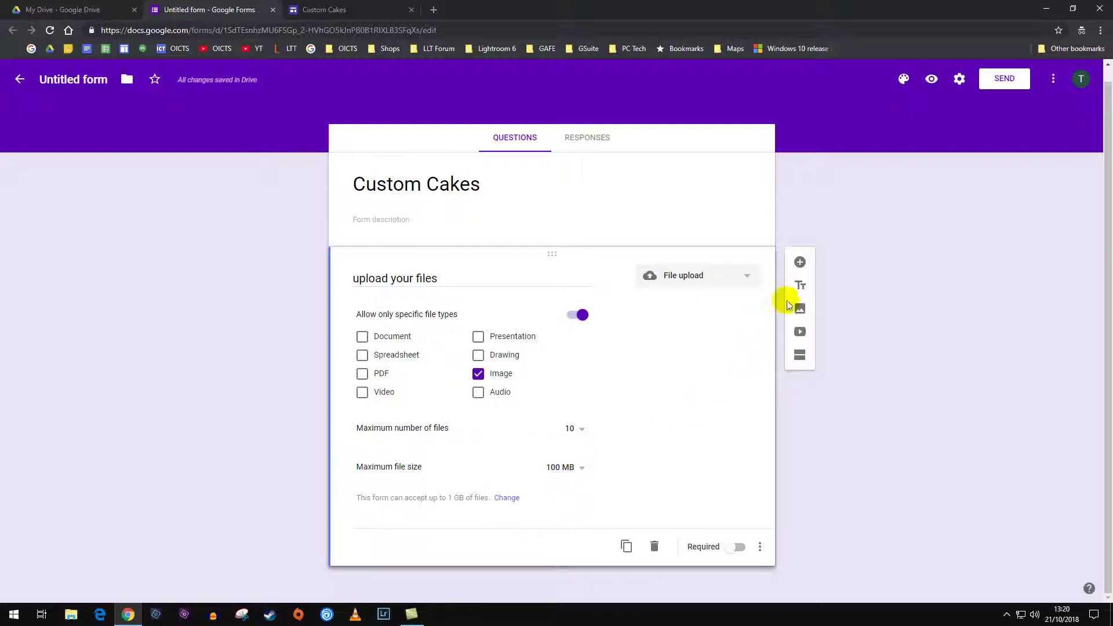
# Step: Add a second question 'paste a website link' and make it a Paragraph question
pyautogui.click(800, 263)
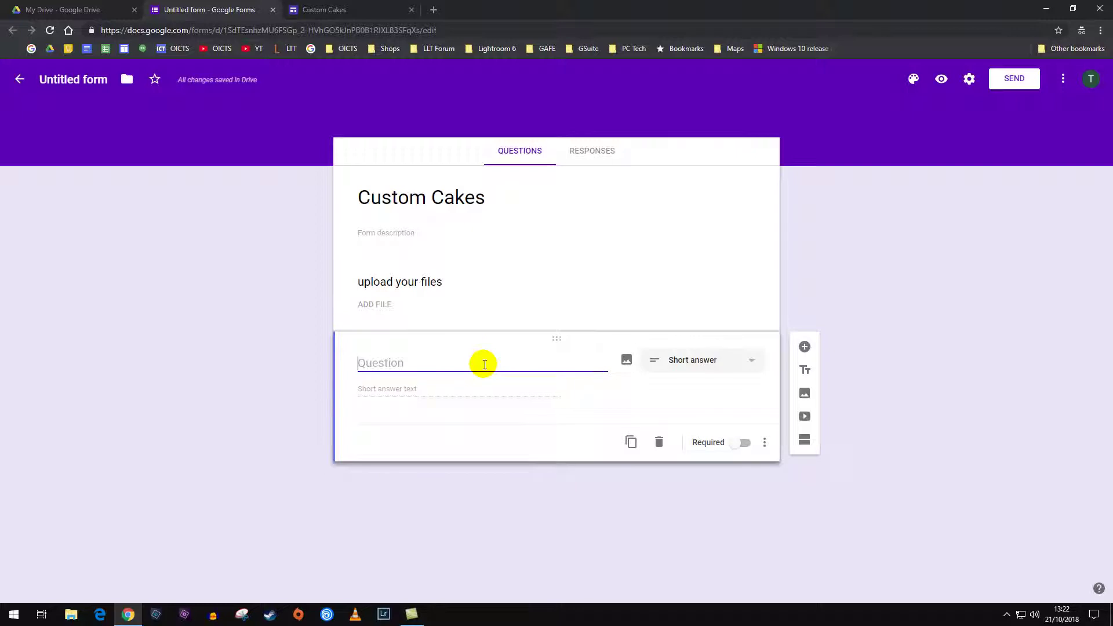
pyautogui.write('paste a website link')
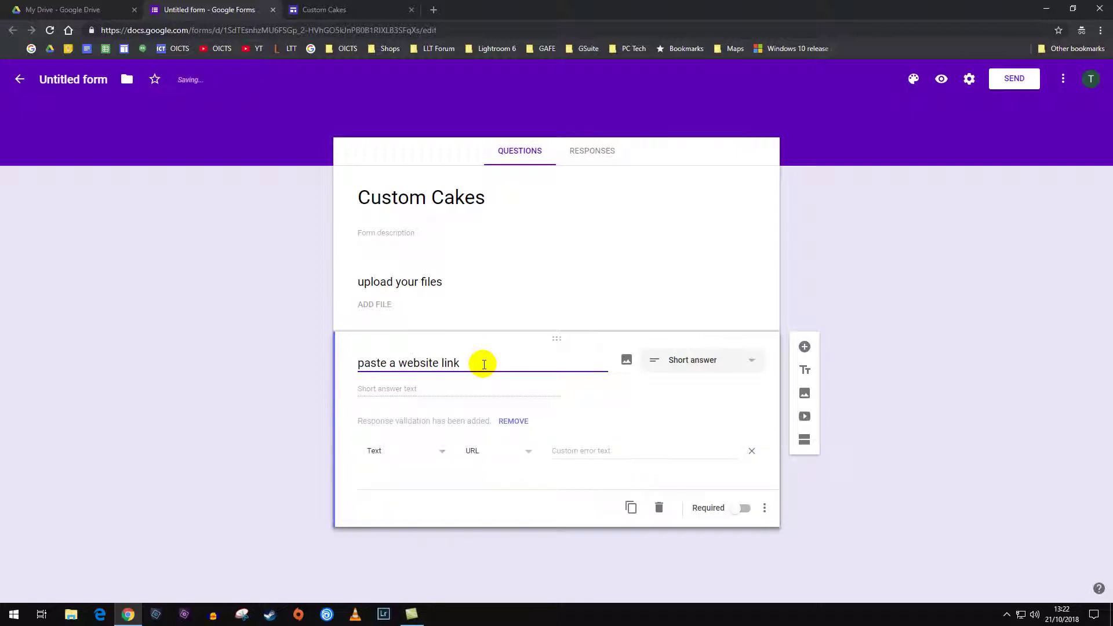
pyautogui.click(695, 360)
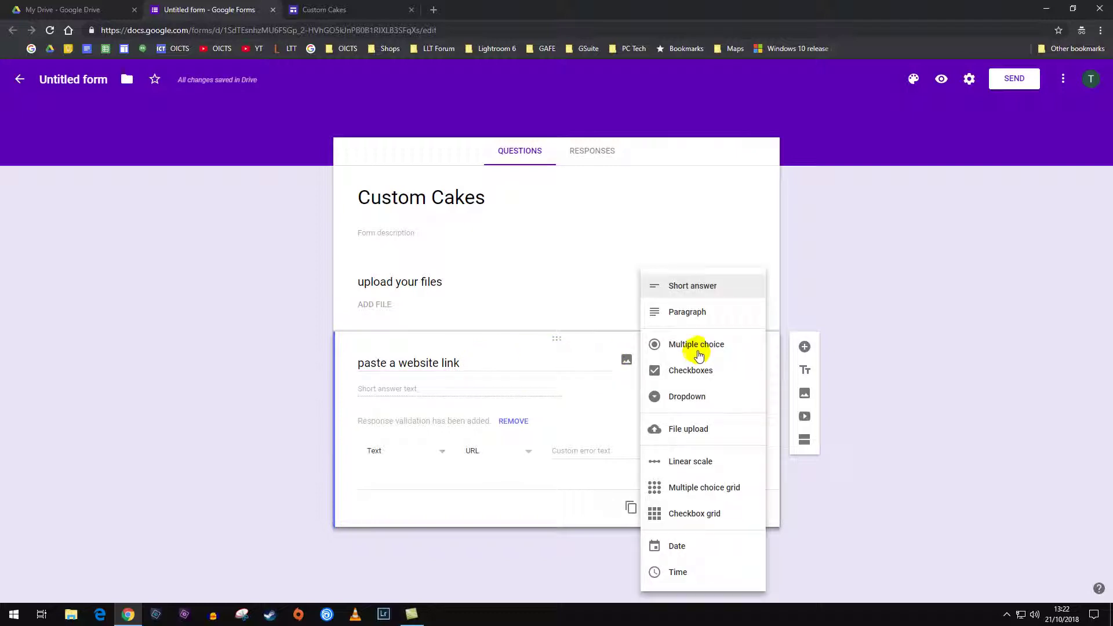
pyautogui.click(703, 319)
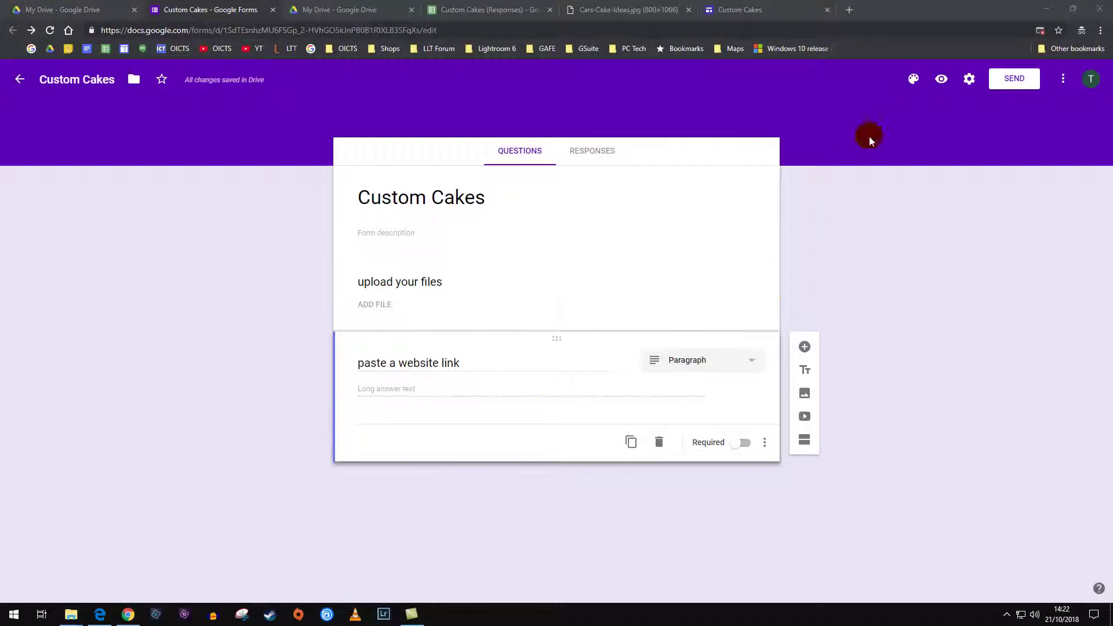
# Step: Turn on Collect email addresses in the form settings and save
pyautogui.click(970, 81)
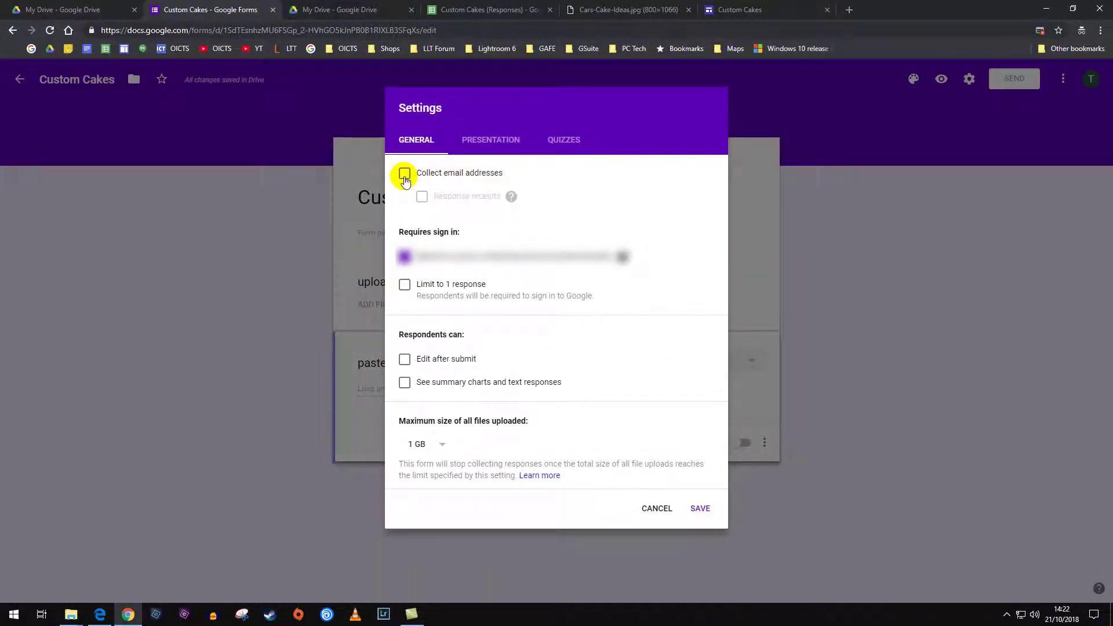
pyautogui.click(405, 174)
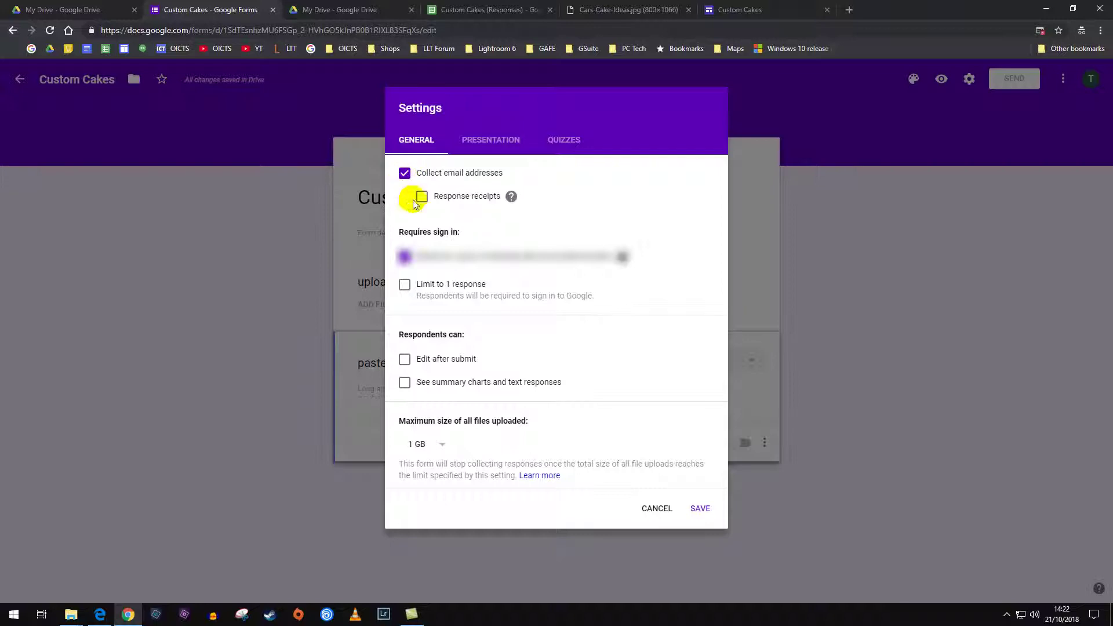
pyautogui.click(704, 515)
pyautogui.click(703, 510)
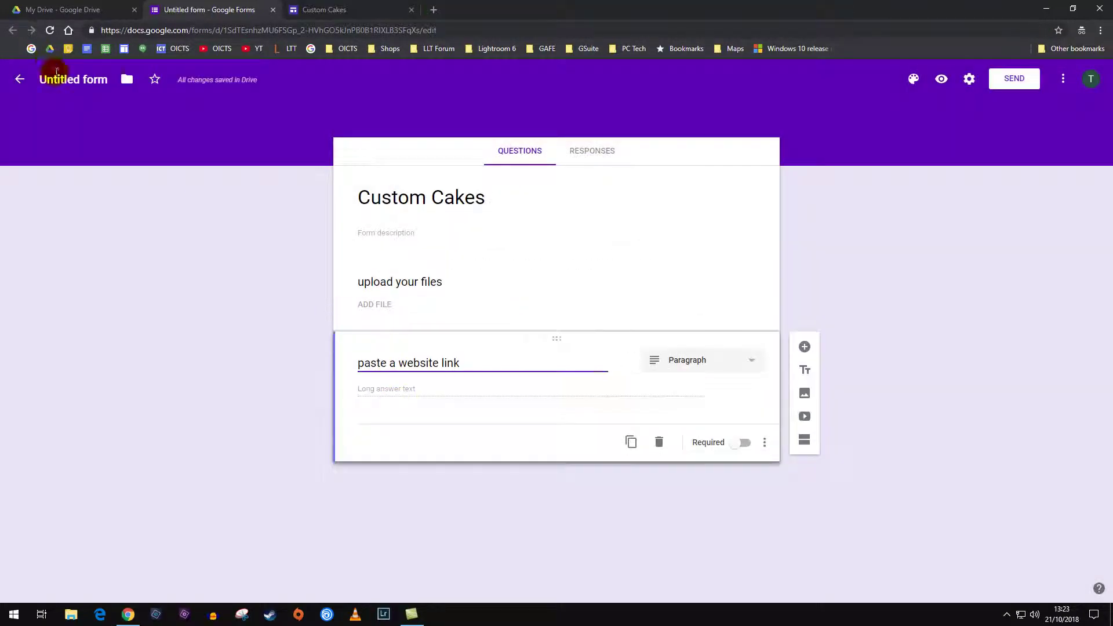
# Step: Rename the form file to Custom Cakes
pyautogui.click(49, 79)
pyautogui.click(41, 79)
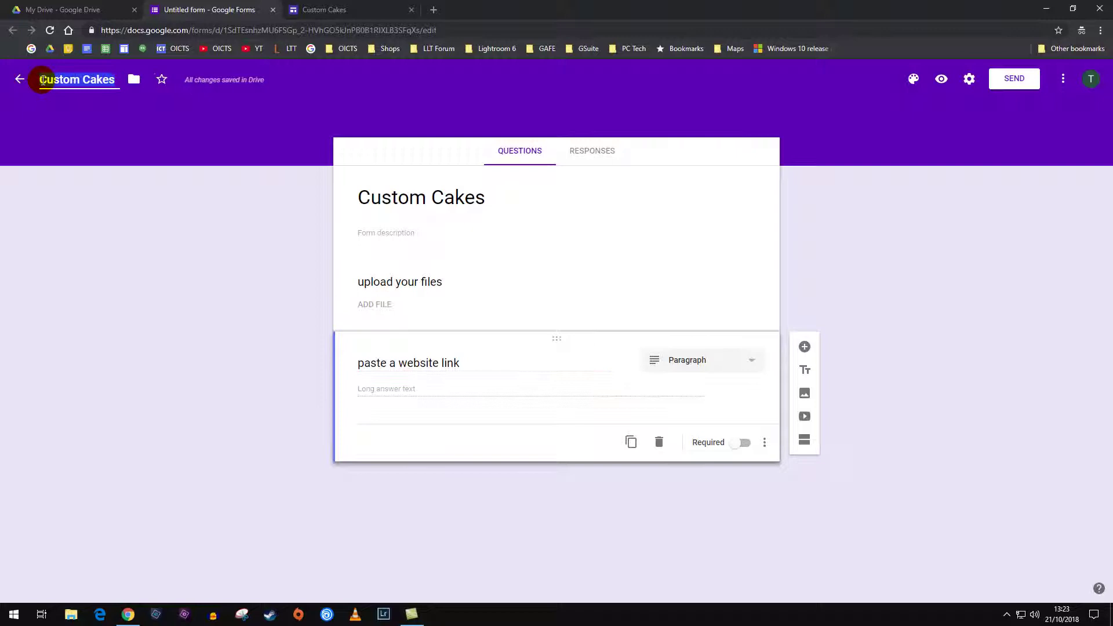
pyautogui.click(98, 79)
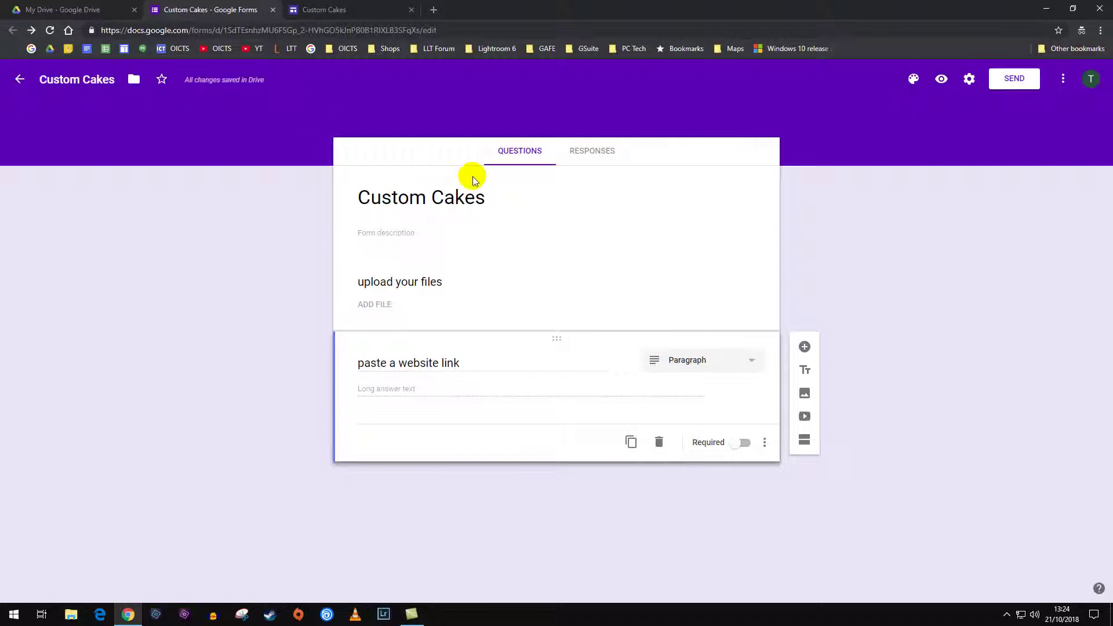
# Step: Link the form's responses to a new 'Custom Cakes (Responses)' spreadsheet
pyautogui.click(586, 160)
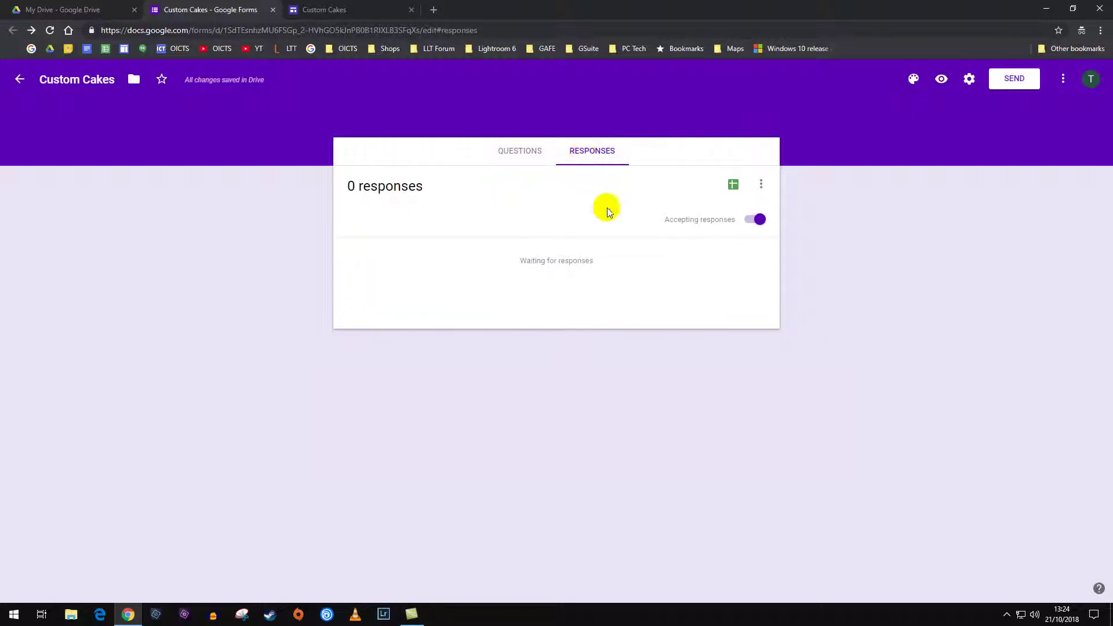
pyautogui.click(734, 187)
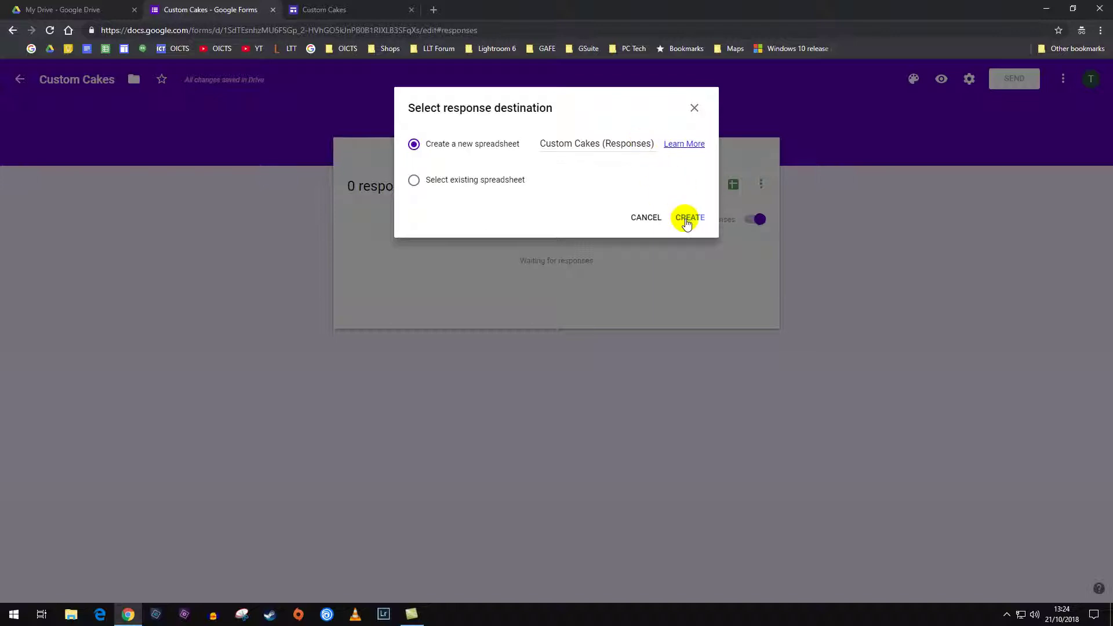
pyautogui.click(687, 224)
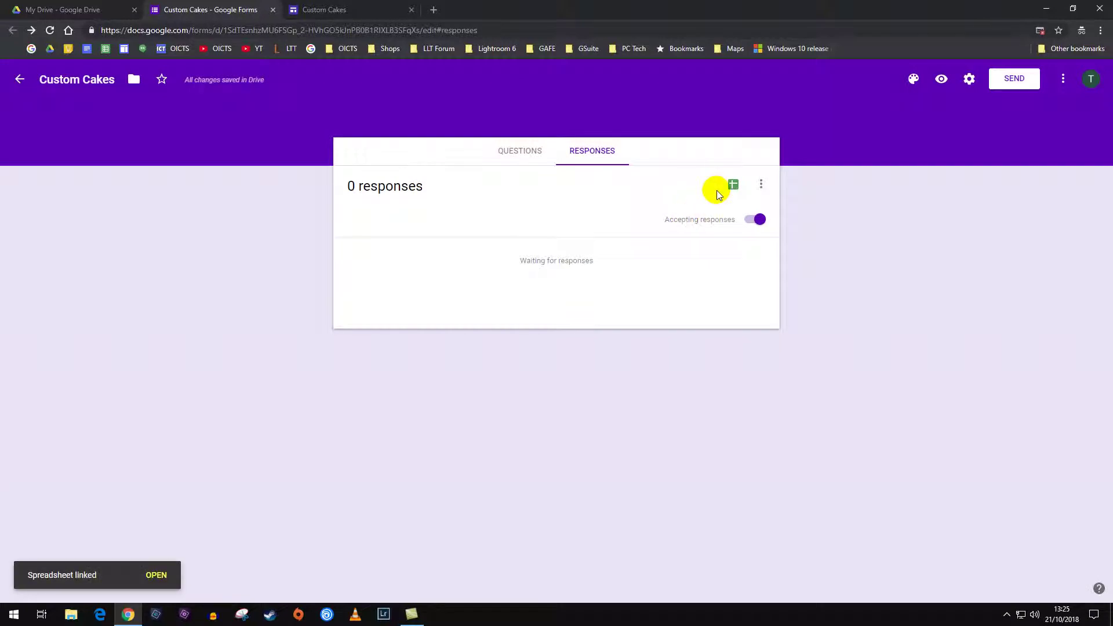
# Step: Copy the form's shortened share link from the Send dialog
pyautogui.click(1008, 92)
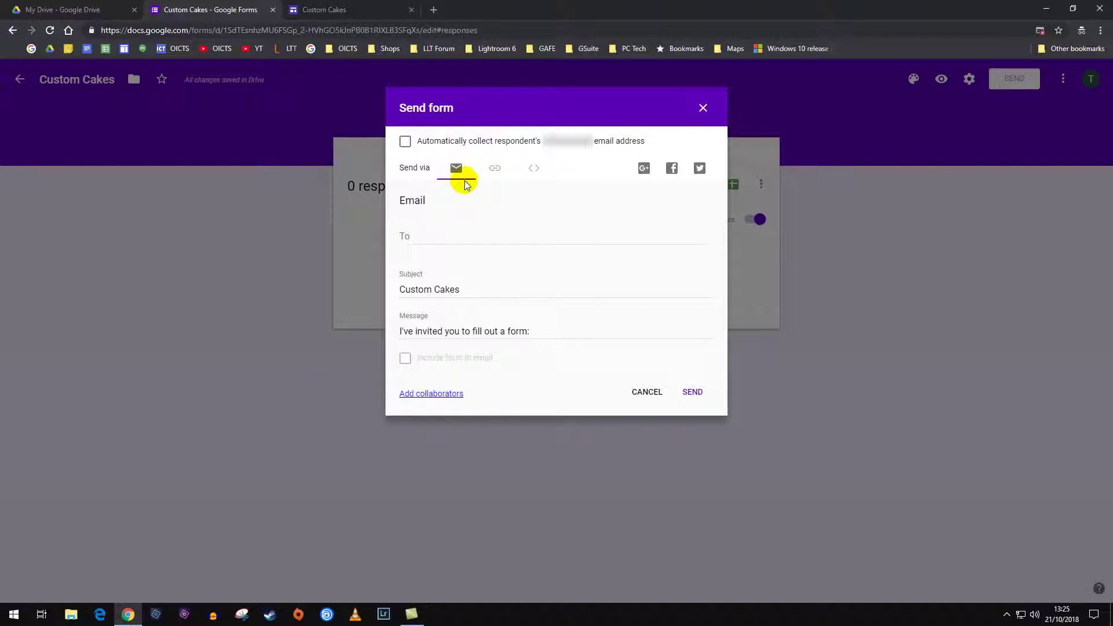
pyautogui.click(496, 172)
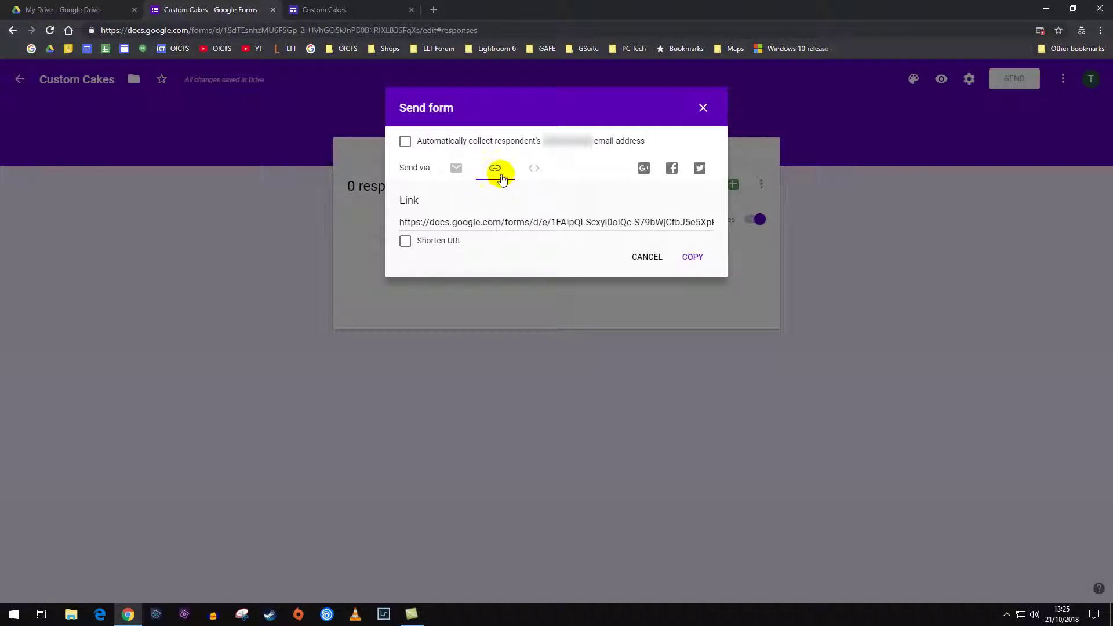
pyautogui.click(405, 243)
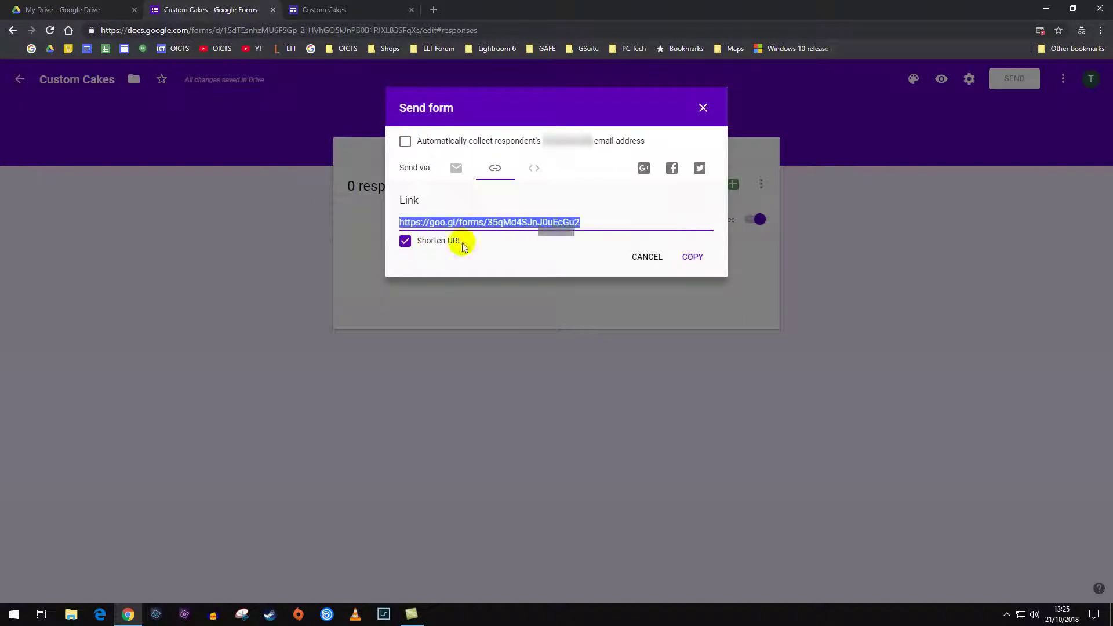
pyautogui.click(694, 258)
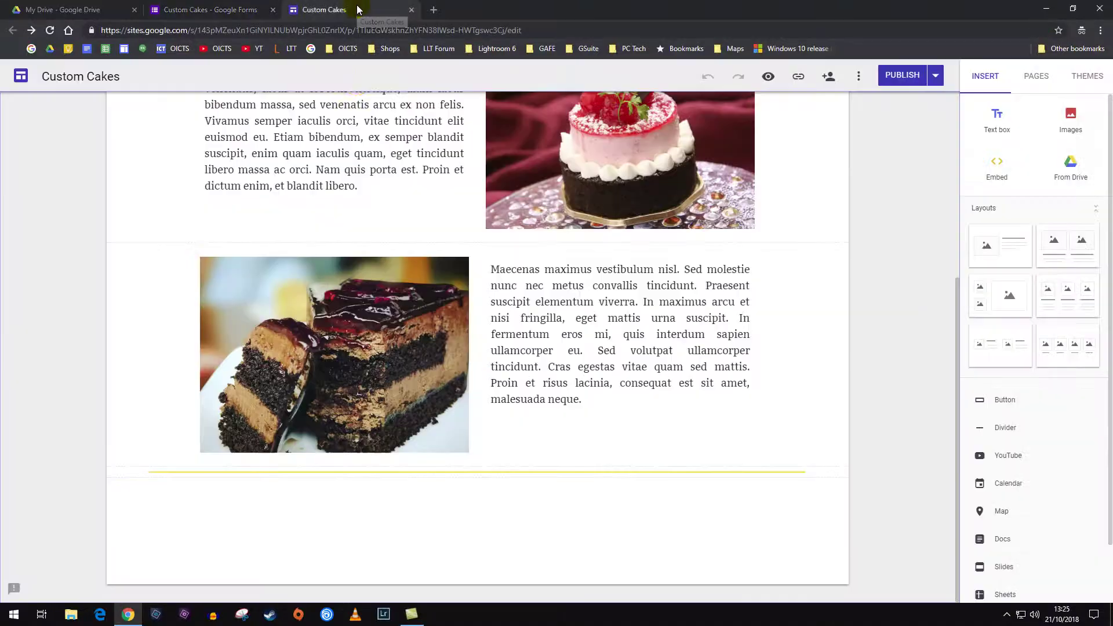
# Step: Add a text box reading 'upload your files here' below the divider
pyautogui.doubleClick(304, 516)
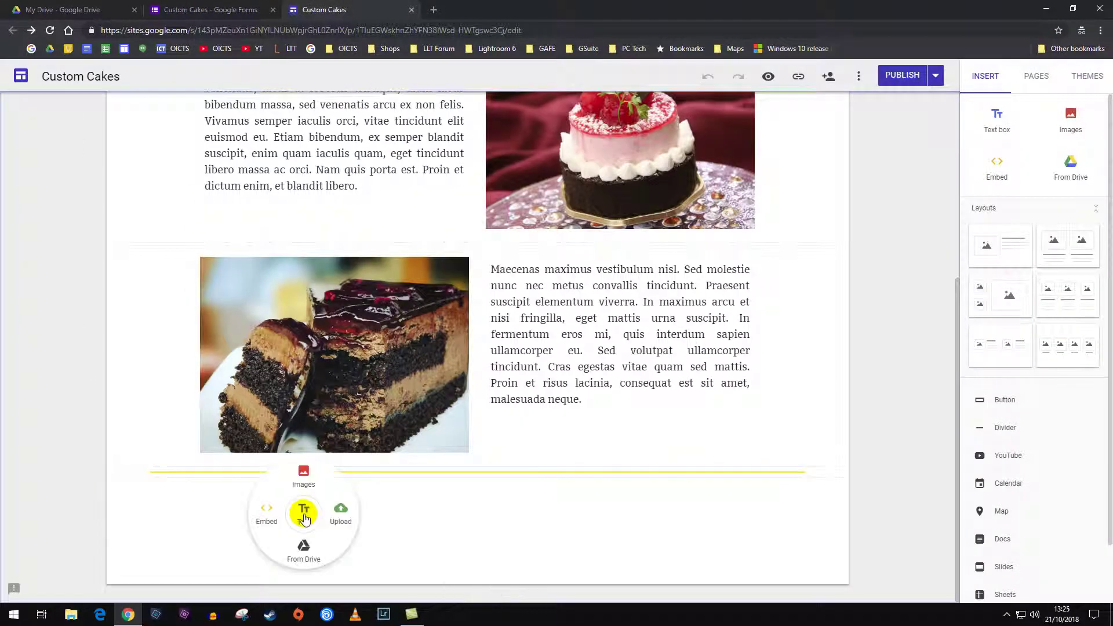
pyautogui.click(263, 518)
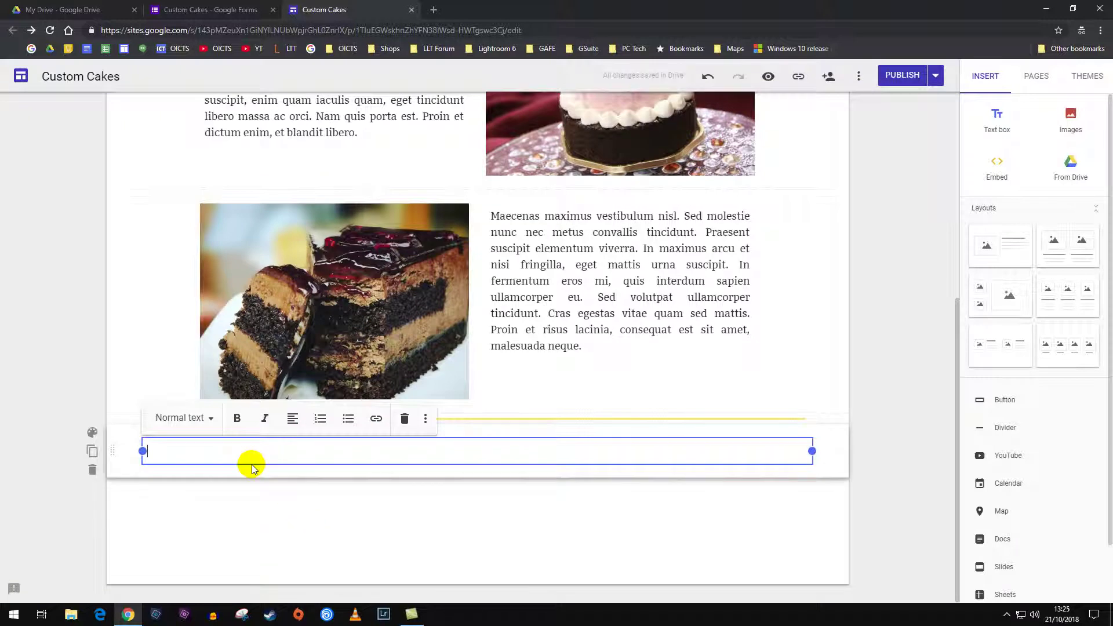
pyautogui.write('uploa')
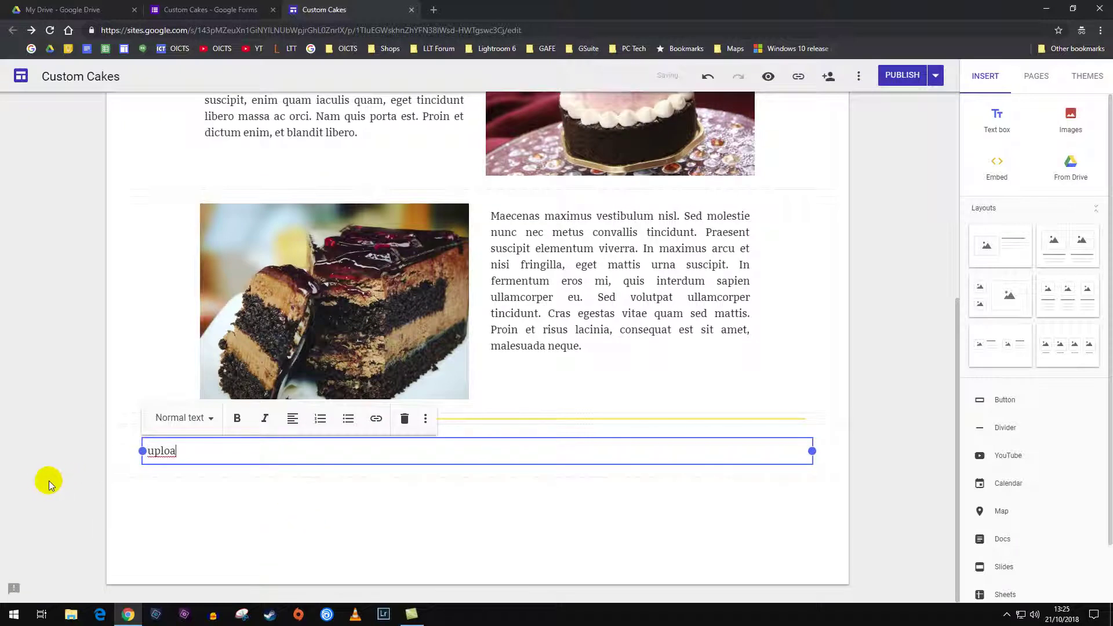
pyautogui.write('d your files here')
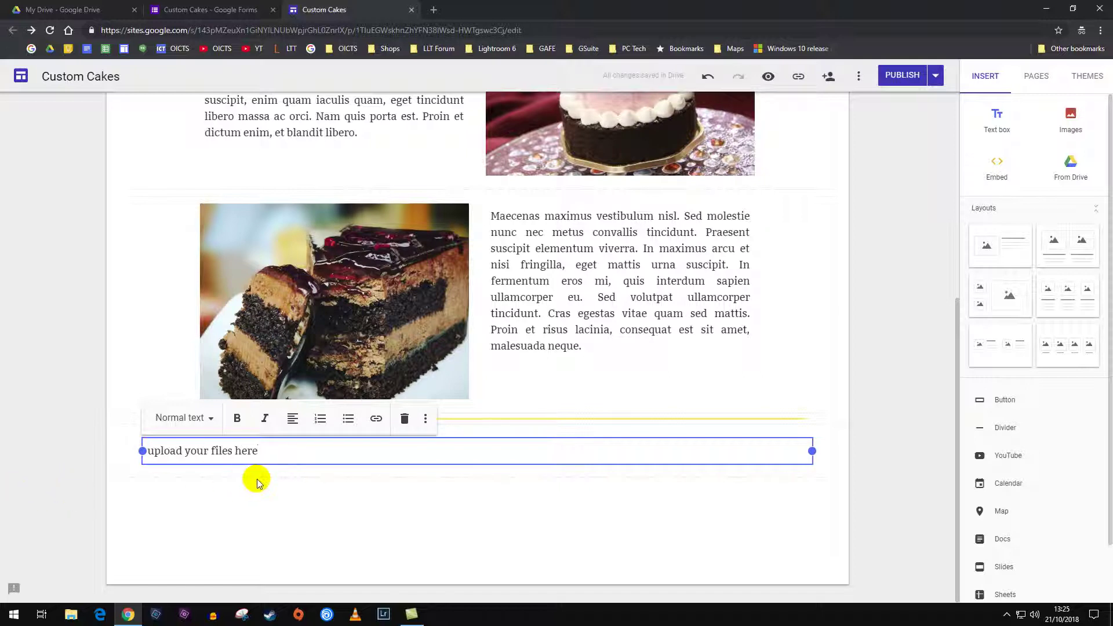
# Step: Link that text to the form's short URL and publish the site
pyautogui.moveTo(265, 451); pyautogui.dragTo(150, 451)
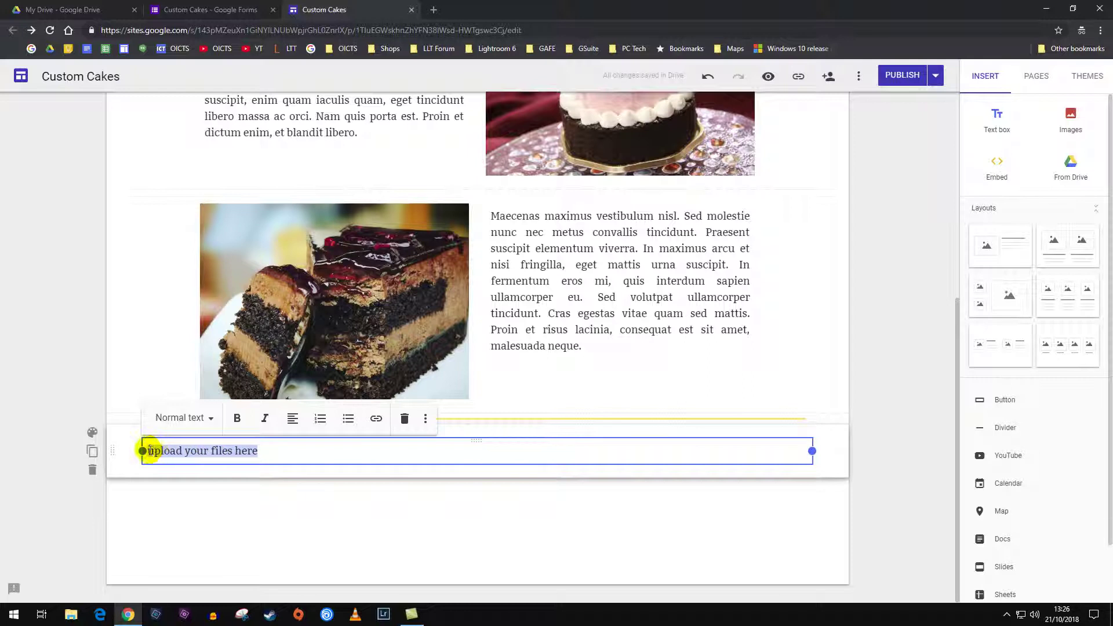
pyautogui.click(377, 419)
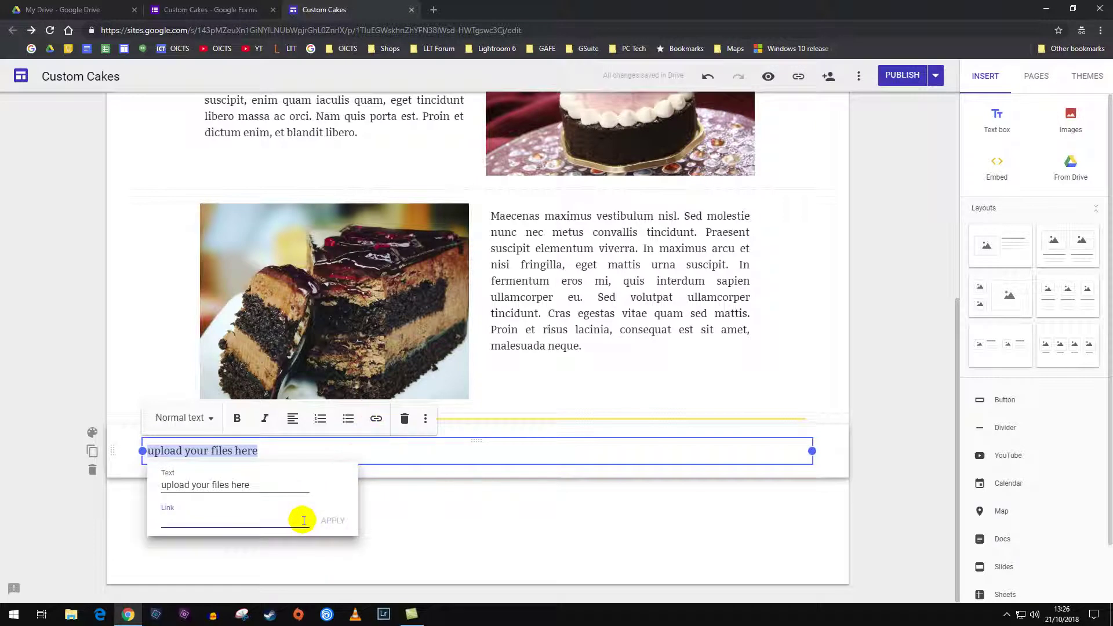
pyautogui.hotkey('ctrl', 'v')
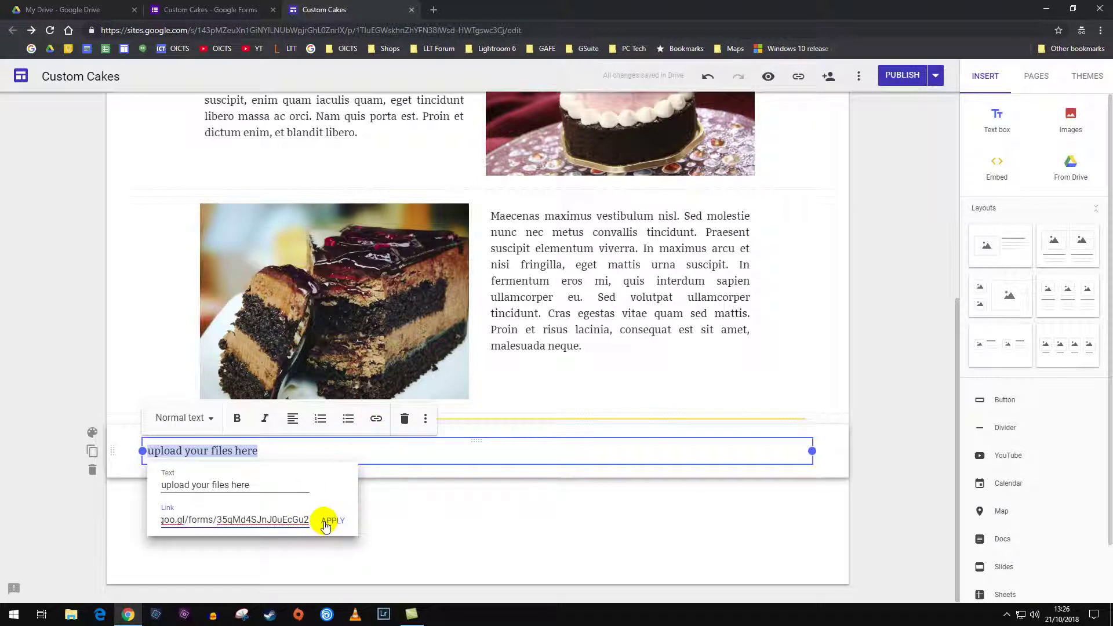
pyautogui.click(325, 521)
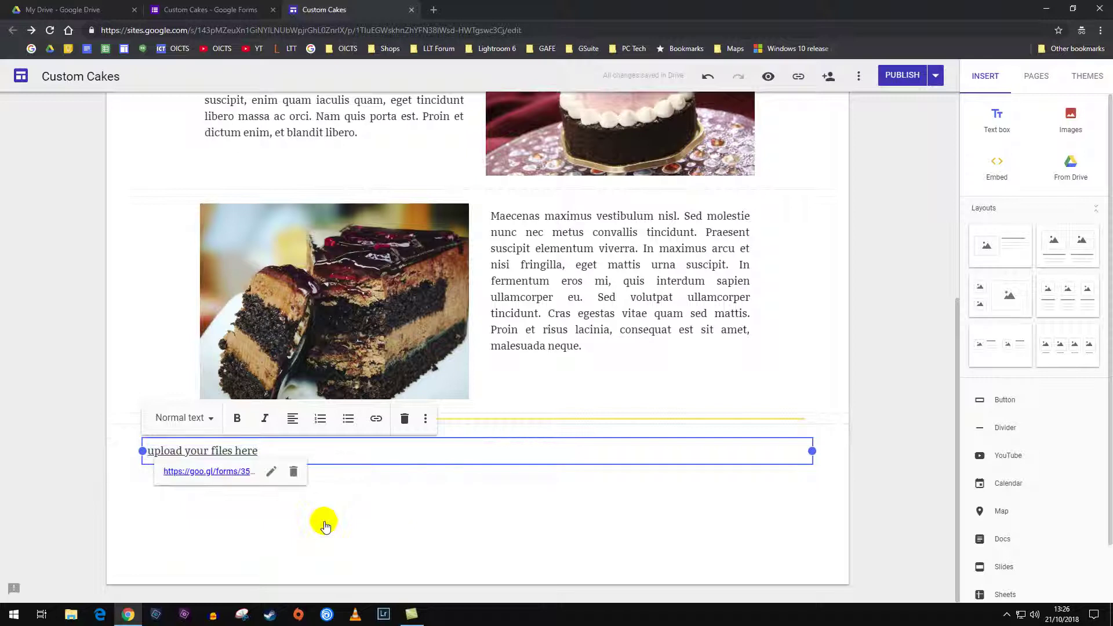
pyautogui.click(323, 521)
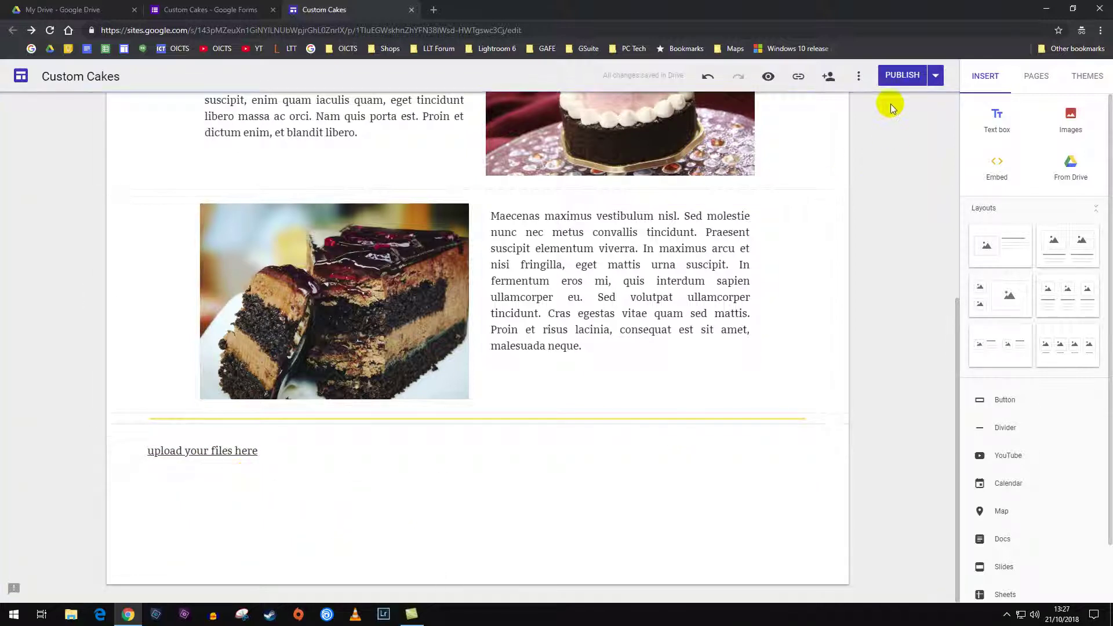
pyautogui.click(900, 76)
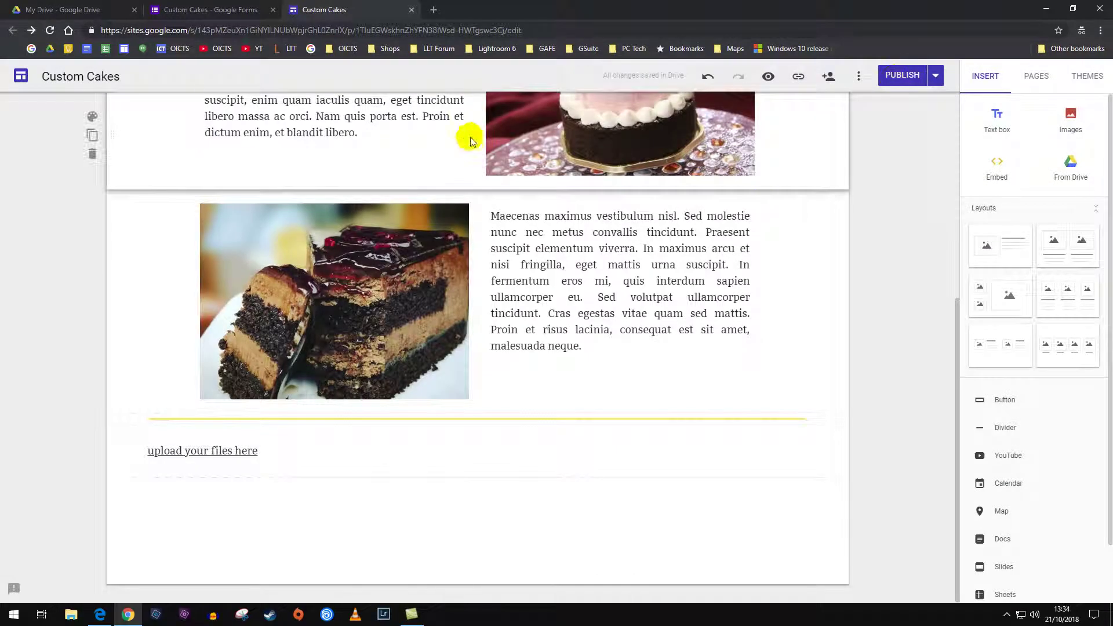
pyautogui.click(464, 142)
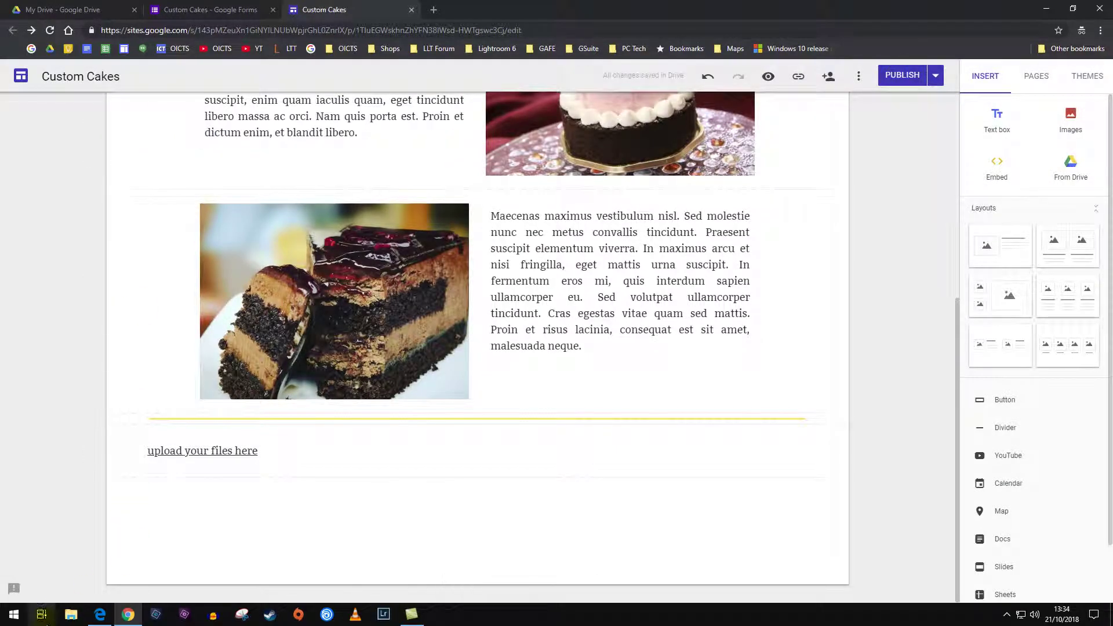
# Step: View the live site as a visitor and follow the 'upload your files here' link
pyautogui.click(96, 616)
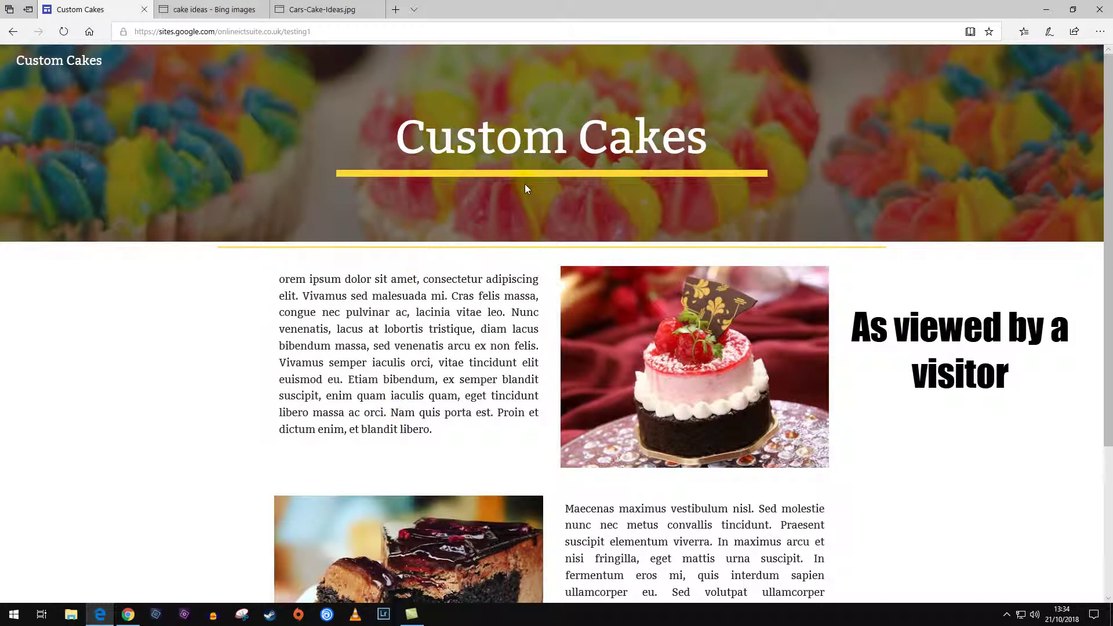
pyautogui.scroll(-3, 526, 189)
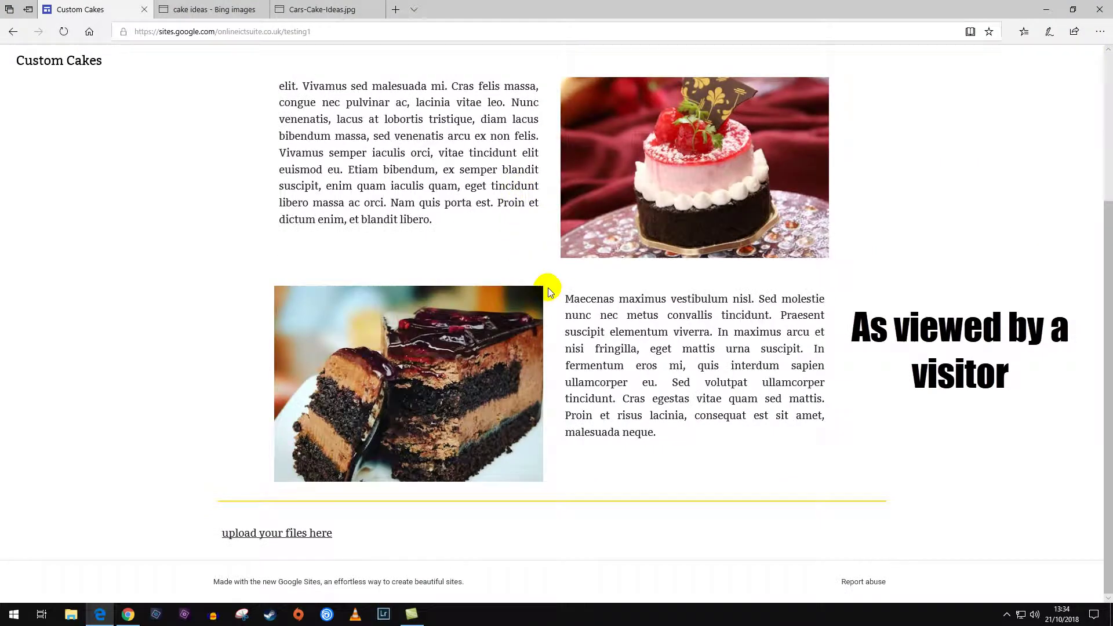
pyautogui.click(272, 534)
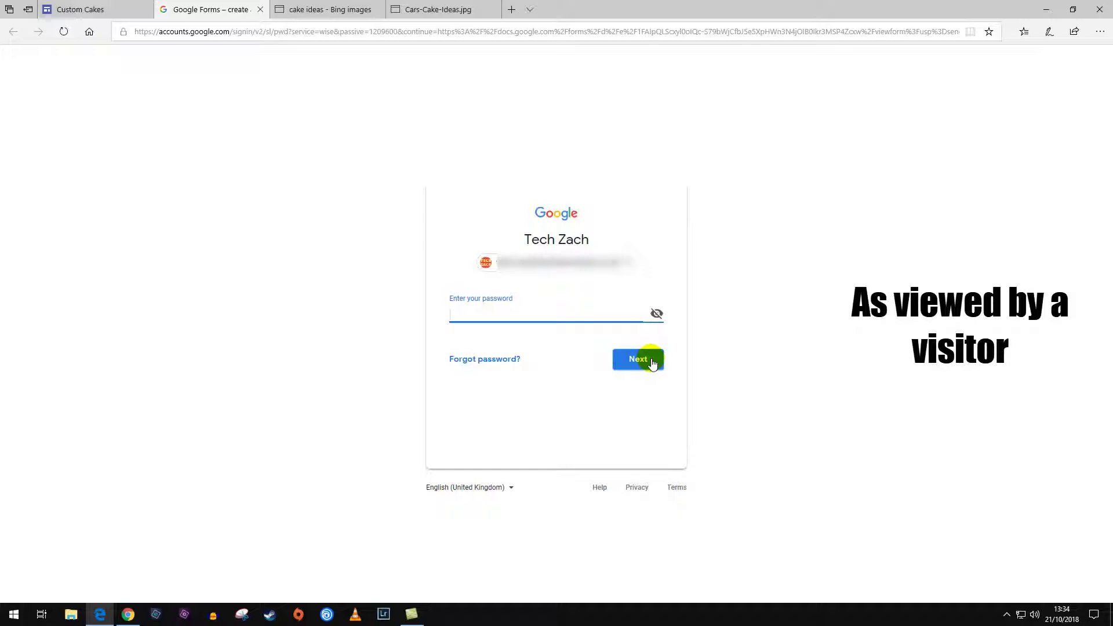
# Step: Sign in with the account password and upload download.jpg to the 'upload your files' question
pyautogui.hotkey('ctrl', 'v')
pyautogui.click(652, 363)
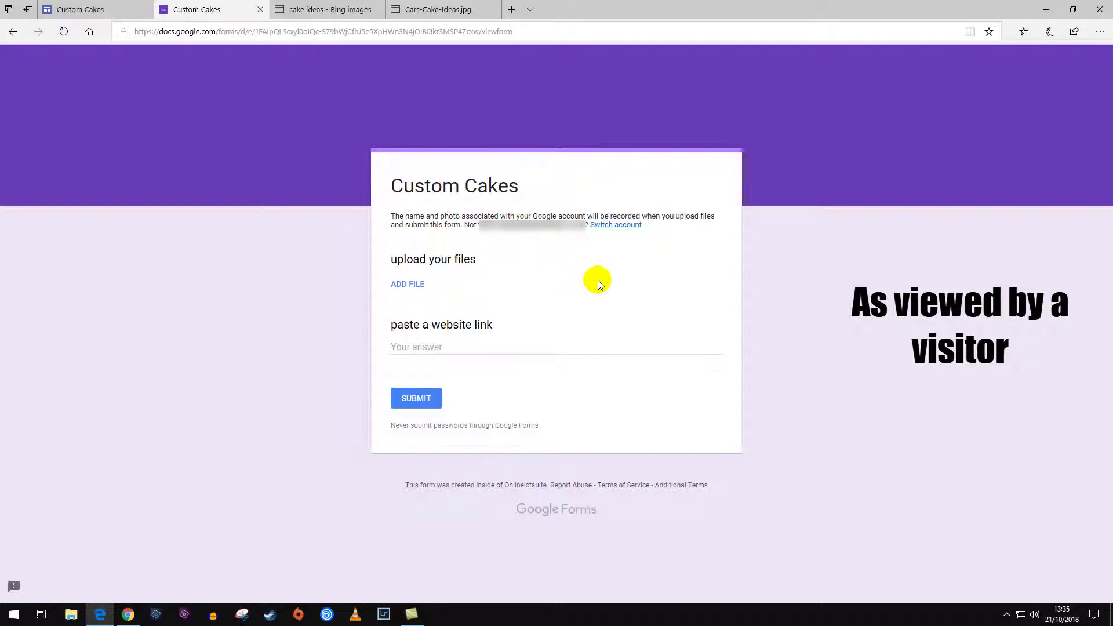
pyautogui.click(410, 287)
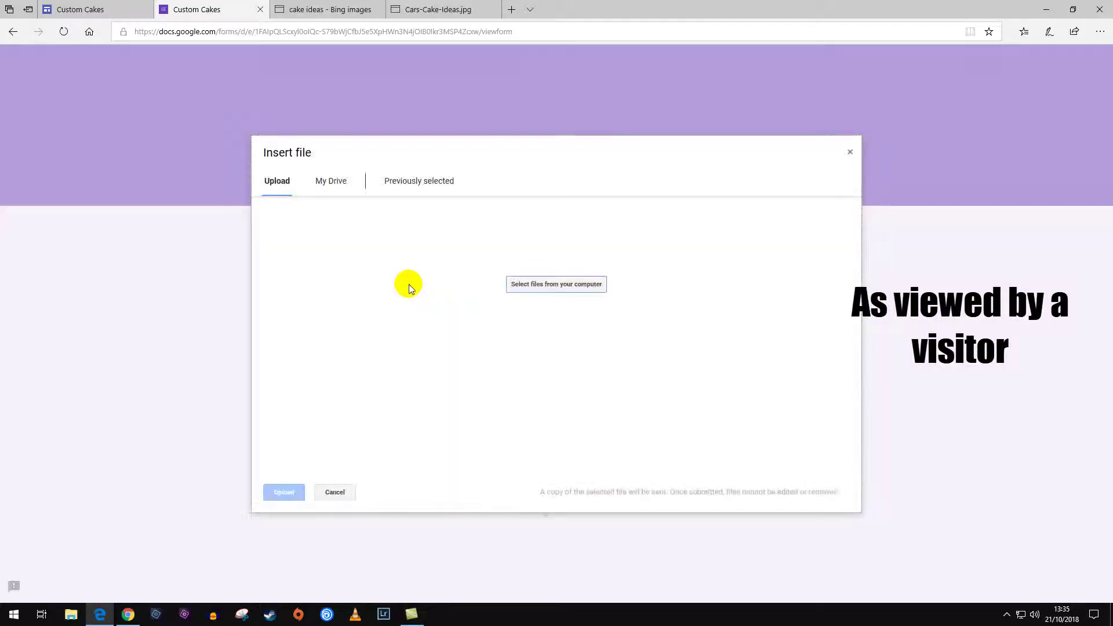
pyautogui.click(561, 286)
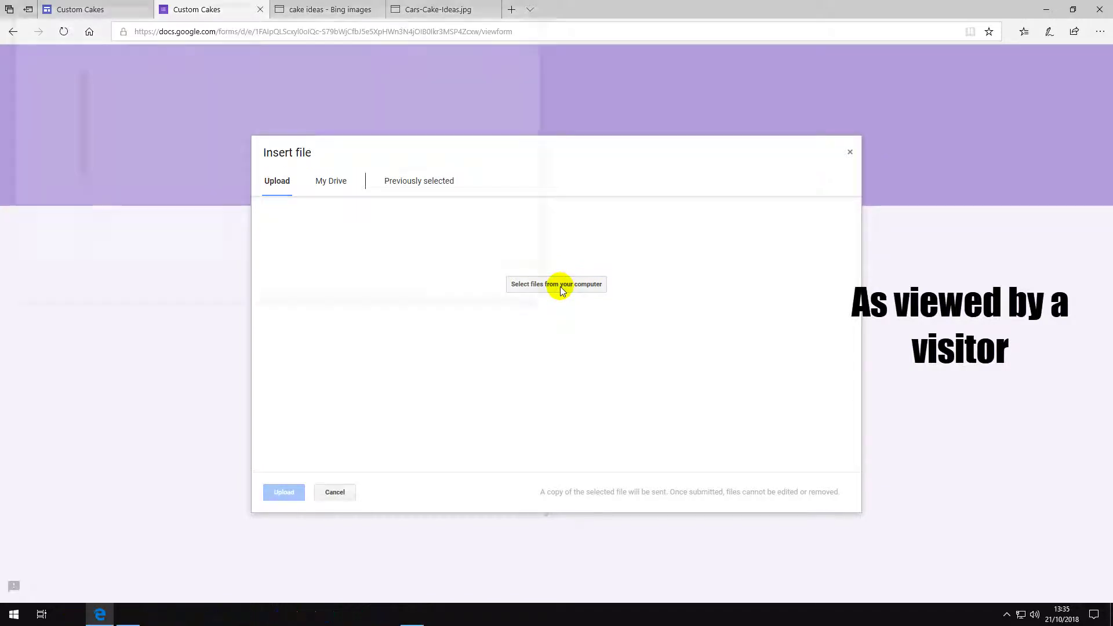
pyautogui.click(136, 113)
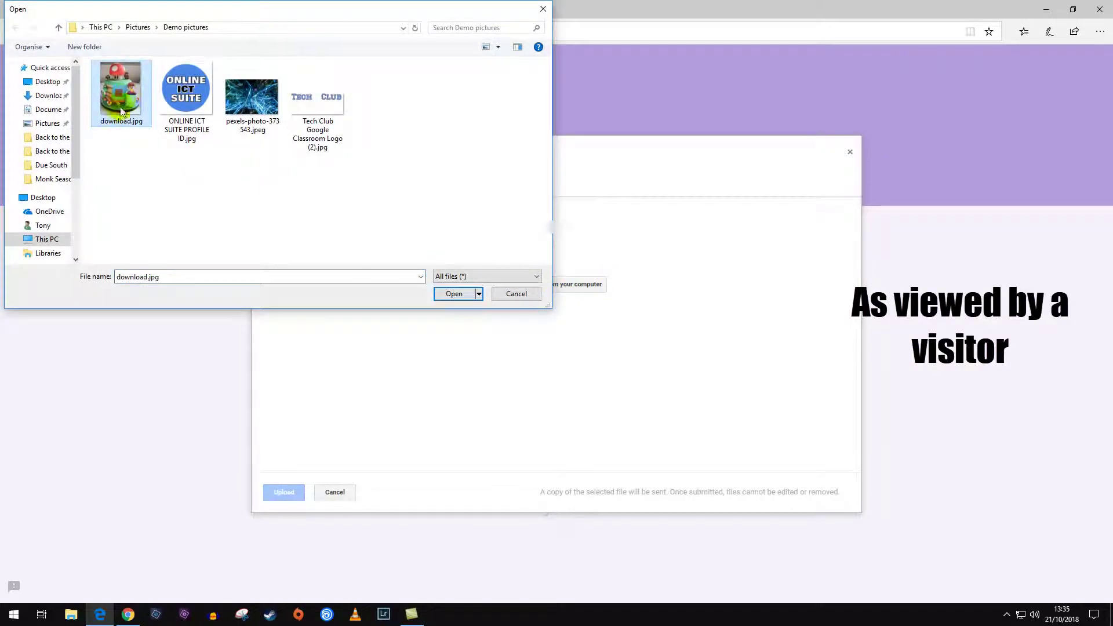
pyautogui.click(448, 295)
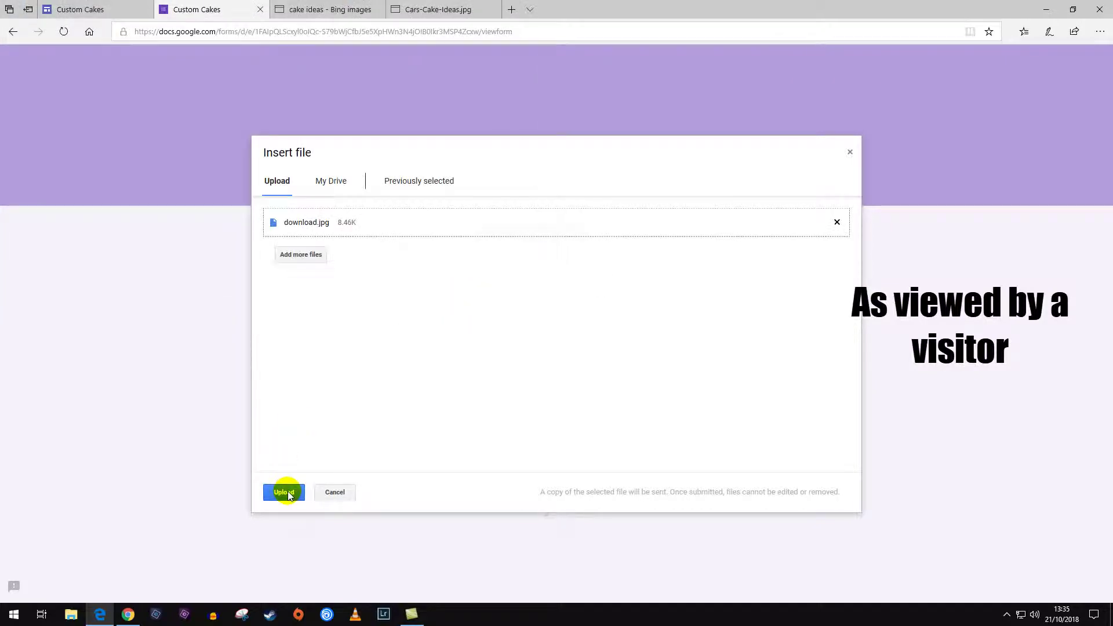
pyautogui.click(285, 493)
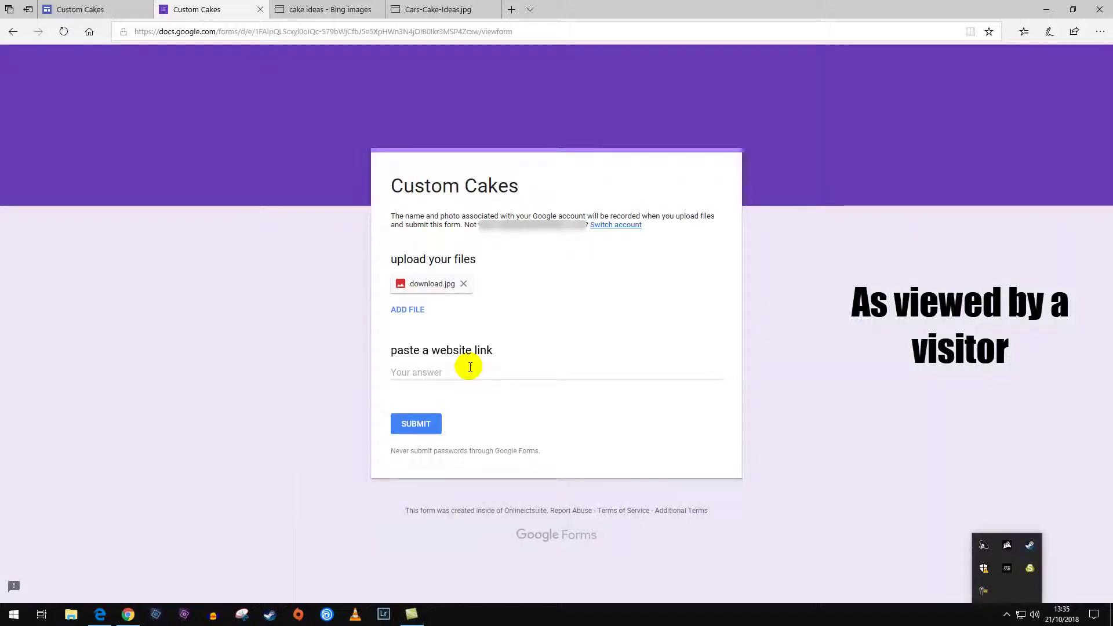
# Step: Answer the website link question with the Cars-Cake-Ideas.jpg image address and submit the response
pyautogui.click(432, 9)
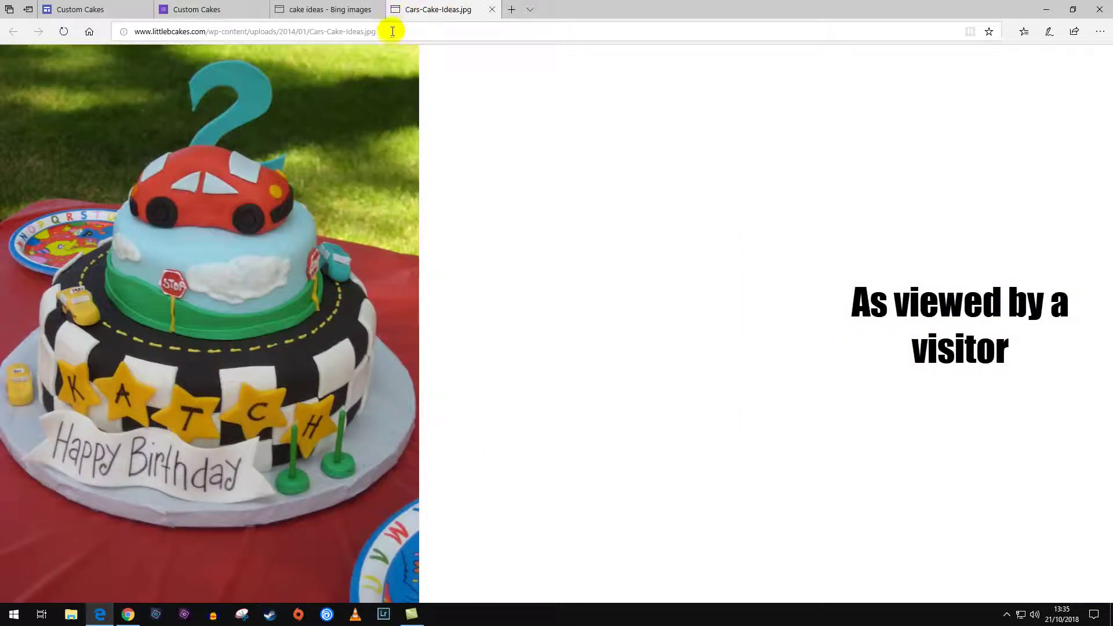
pyautogui.click(393, 32)
pyautogui.hotkey('ctrl', 'c')
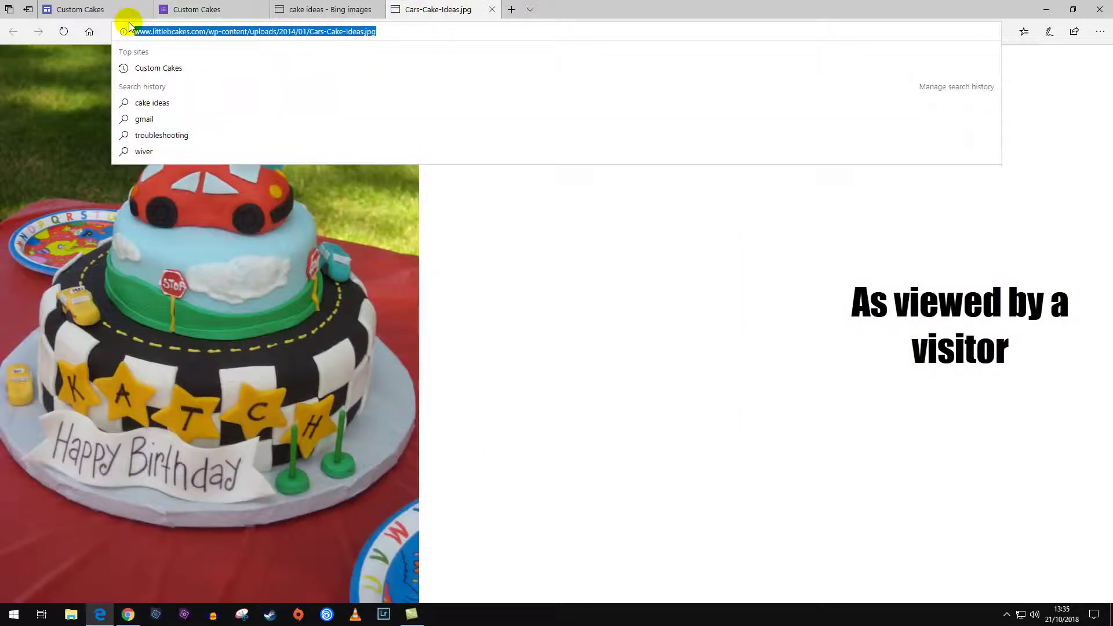
pyautogui.click(209, 6)
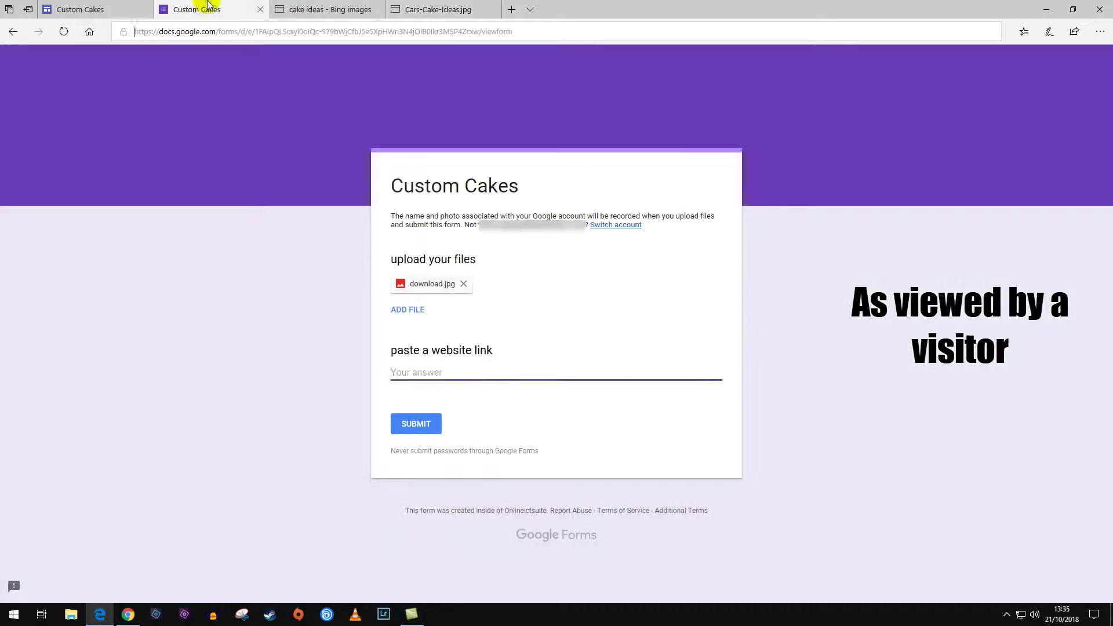
pyautogui.click(485, 375)
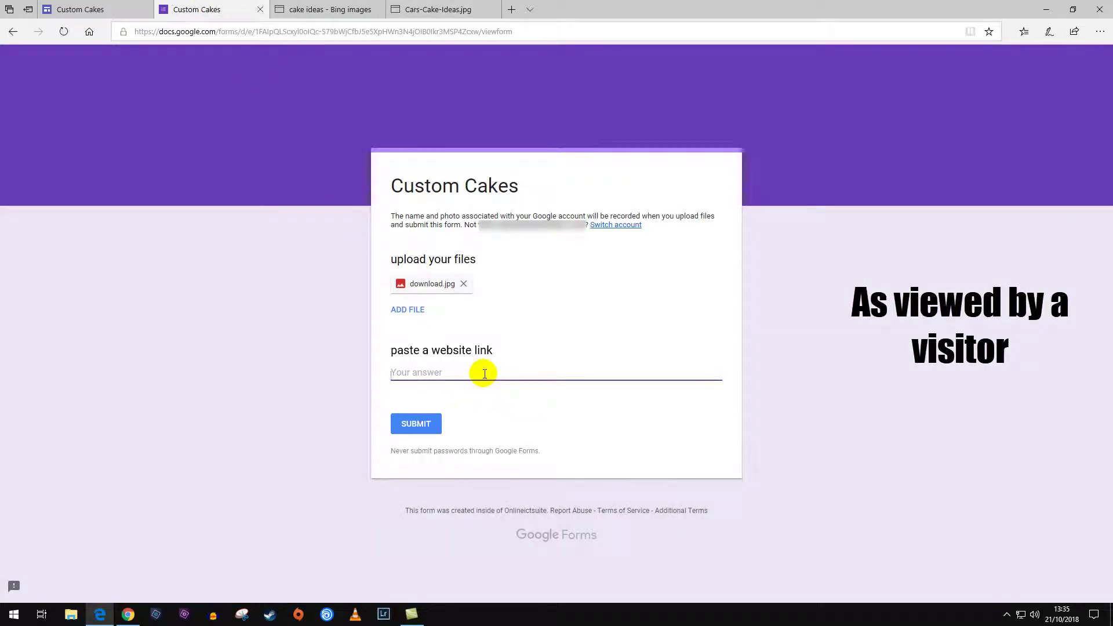
pyautogui.hotkey('ctrl', 'v')
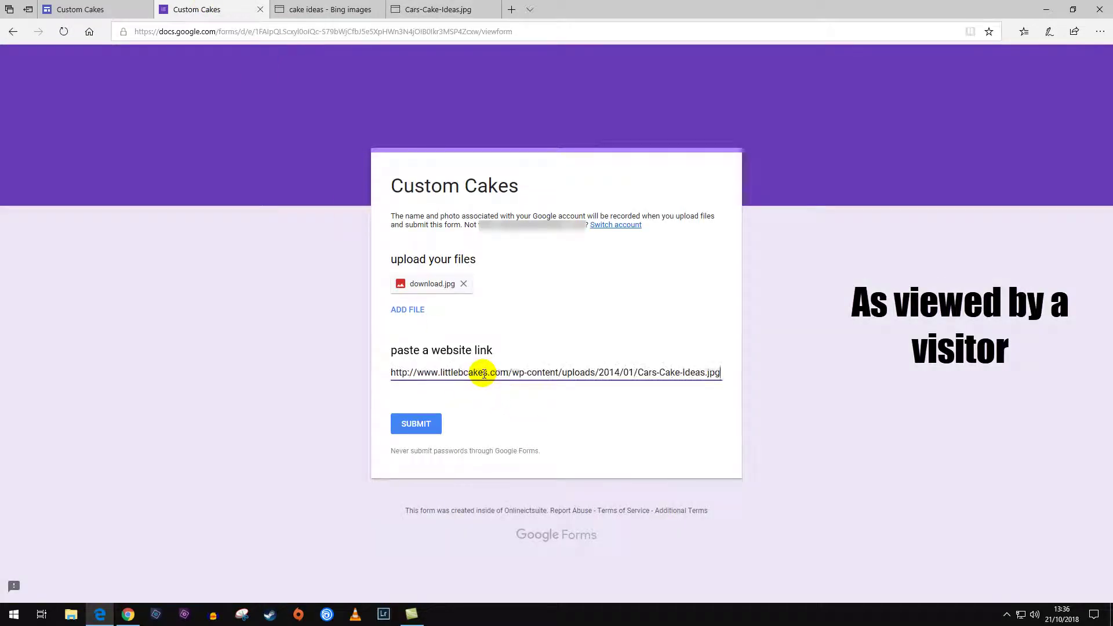
pyautogui.click(430, 433)
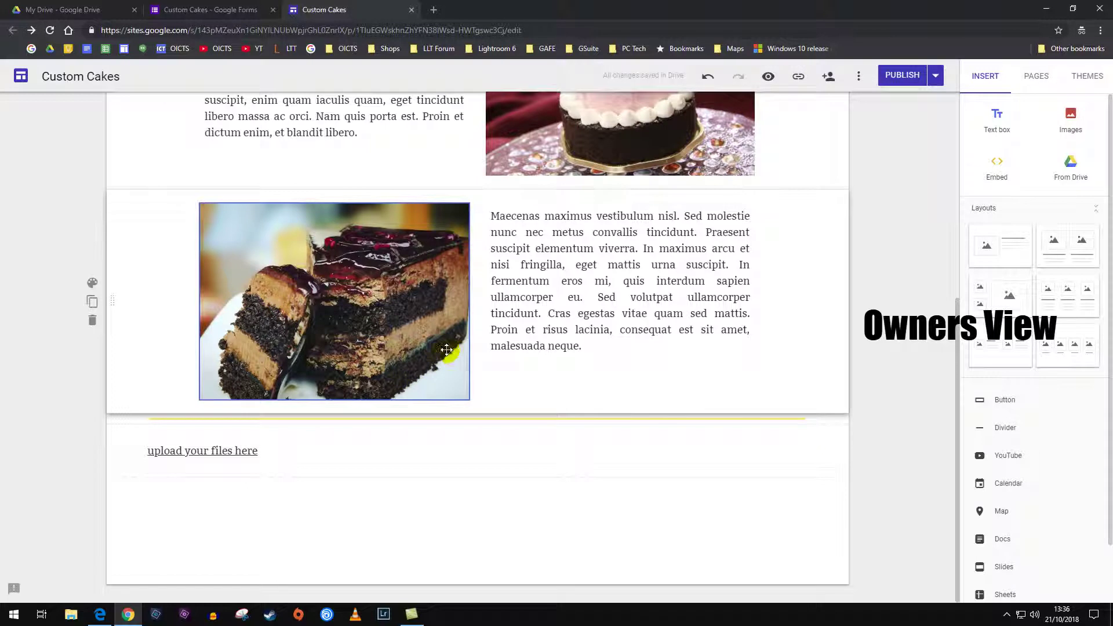
# Step: Check the recorded response in the form editor and open its uploaded-files Drive folder
pyautogui.click(252, 9)
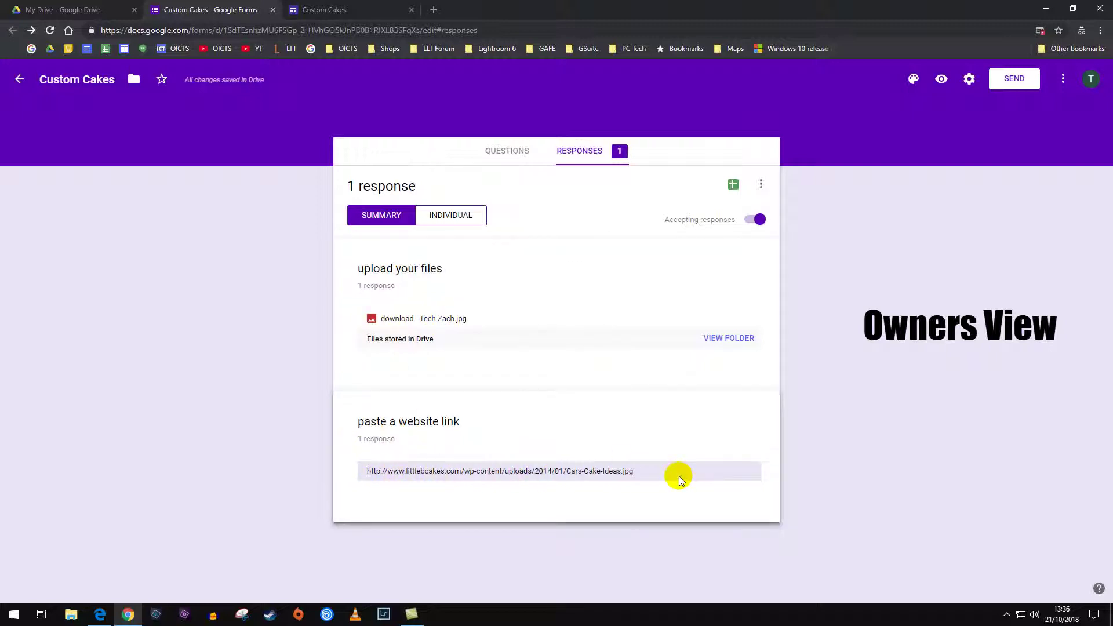
pyautogui.click(726, 338)
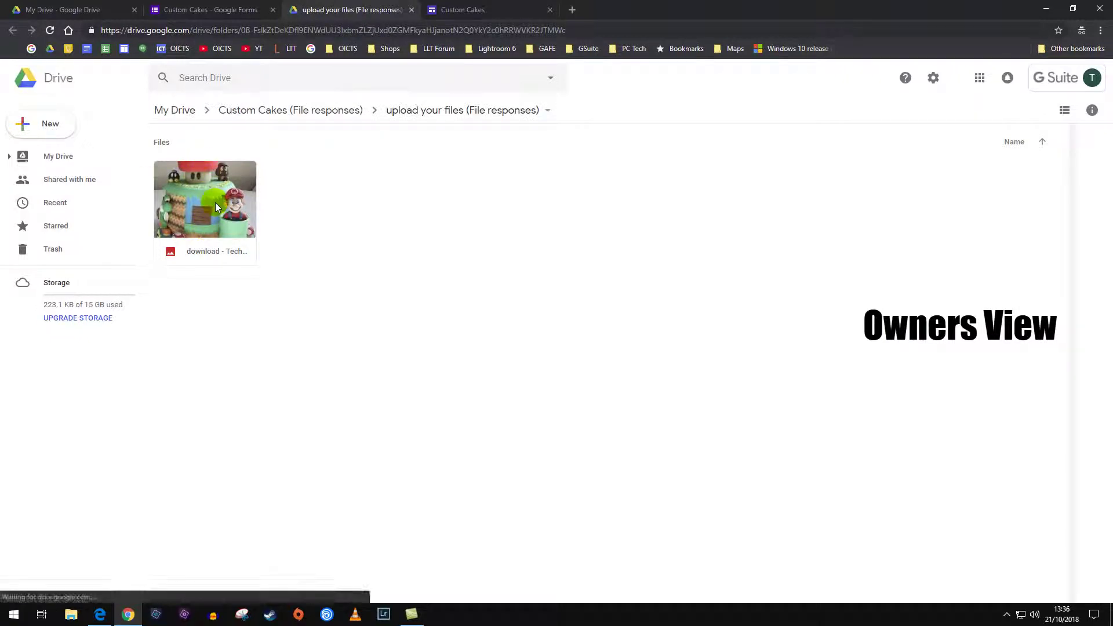
# Step: Go up to My Drive and open the Custom Cakes (Responses) spreadsheet
pyautogui.click(188, 110)
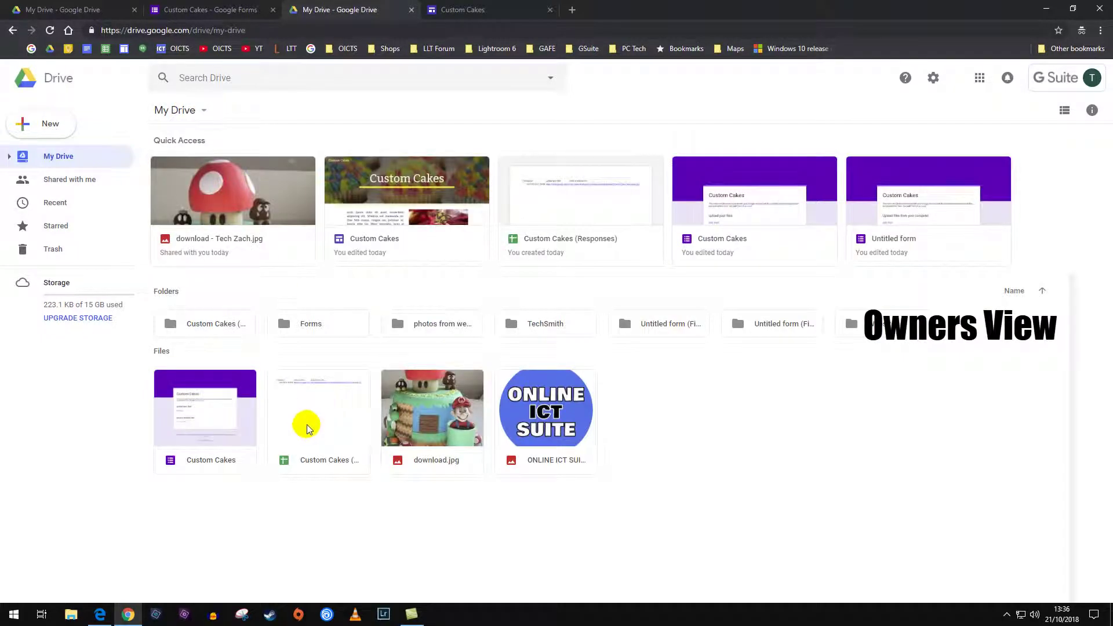
pyautogui.doubleClick(339, 429)
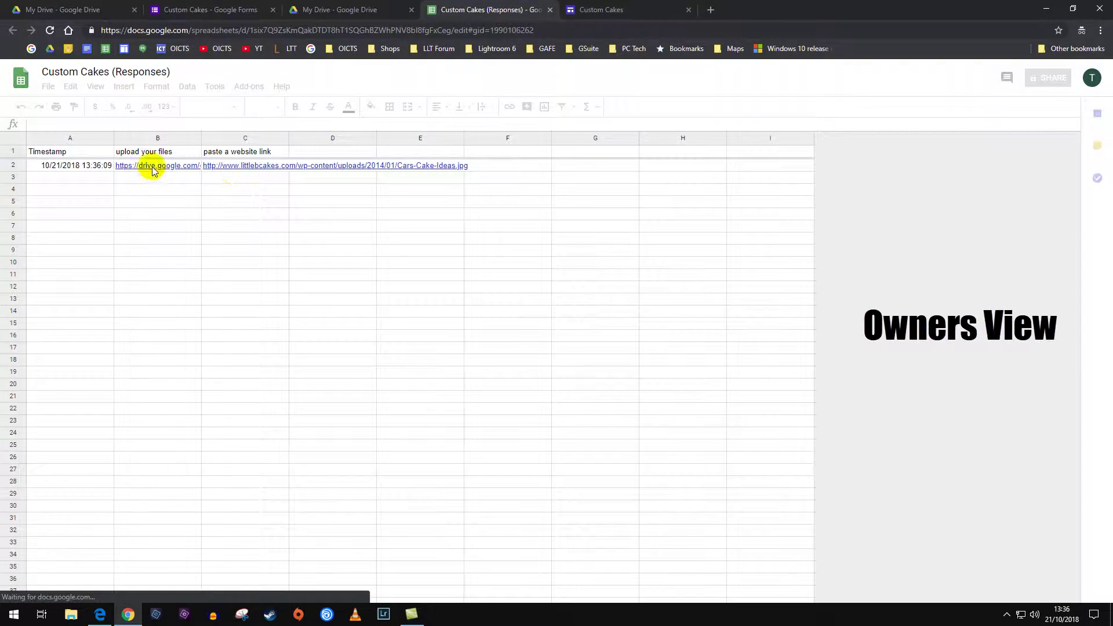
# Step: Auto-fit column B so the Drive file link of the upload shows in full
pyautogui.doubleClick(201, 140)
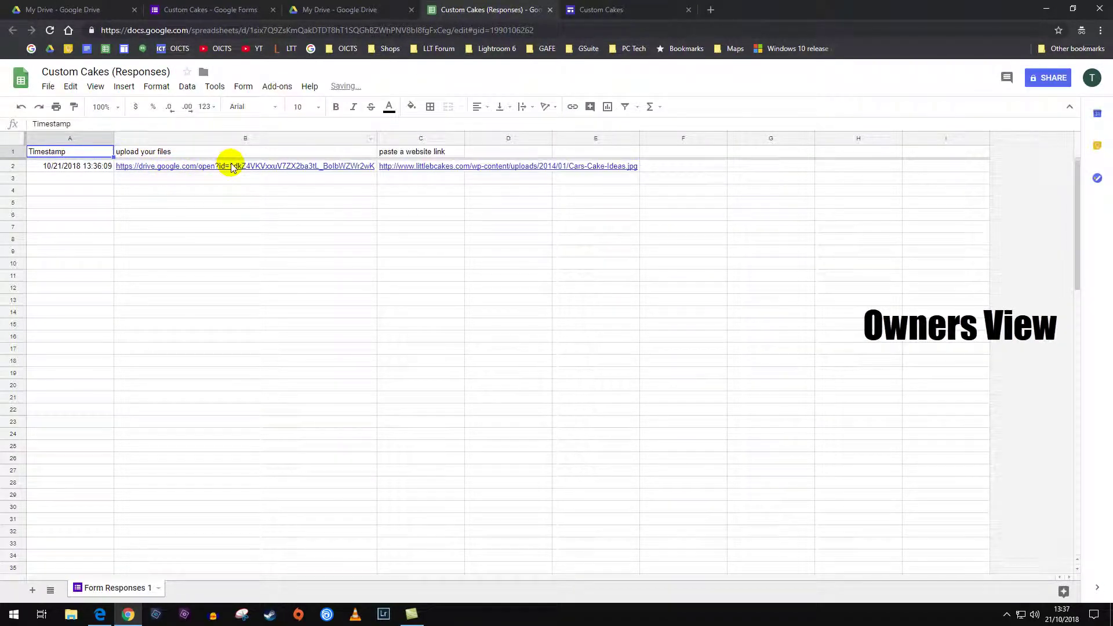
pyautogui.moveTo(464, 167)
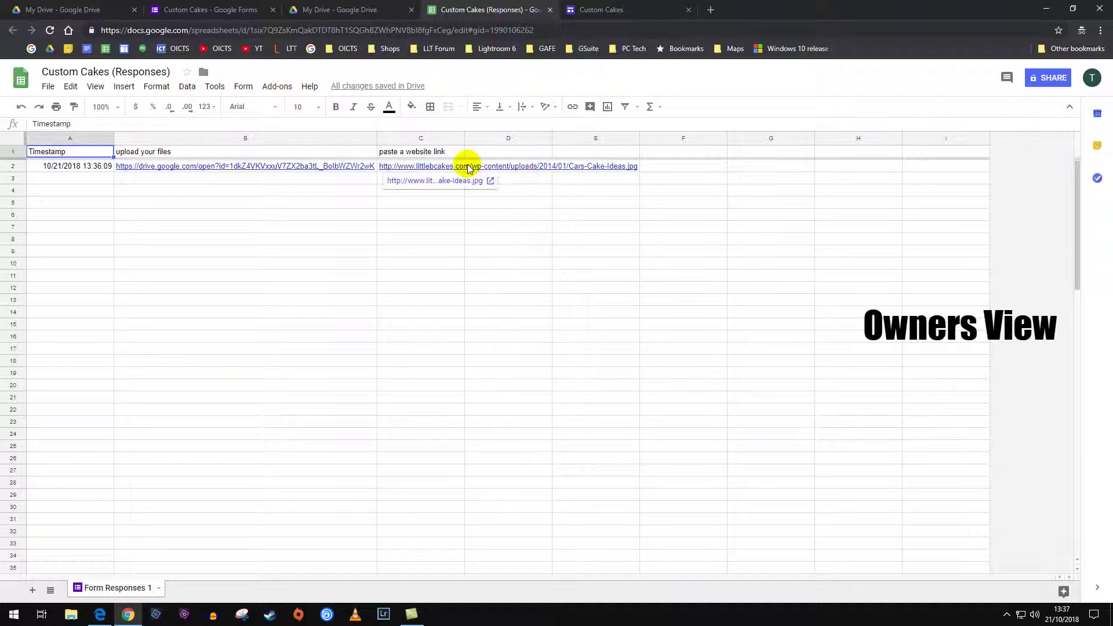